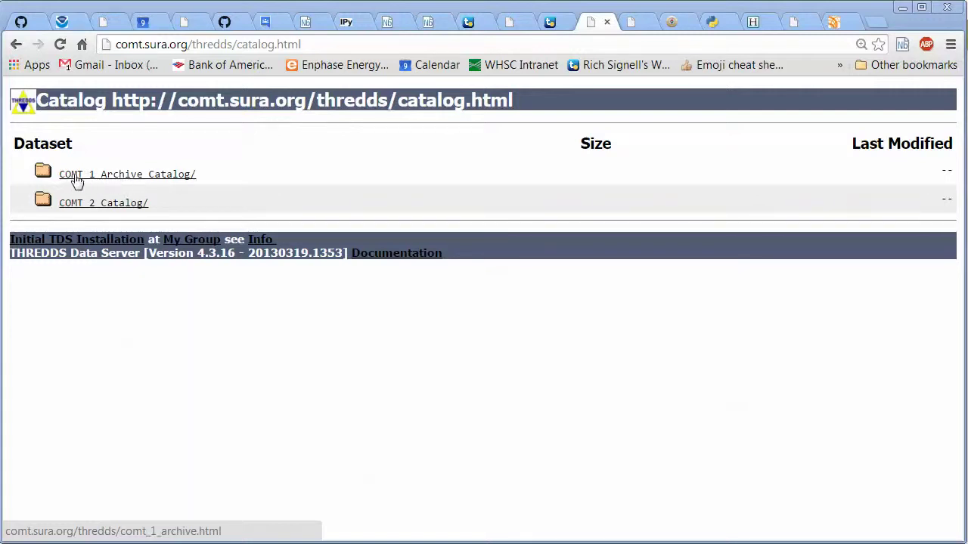
# Step: Open the COMT 1 Archive Summary catalog and its dataset Estuarine Hypoxia : WHOI : ChesROMS-1term : 1991-2005 1termDO
pyautogui.click(116, 178)
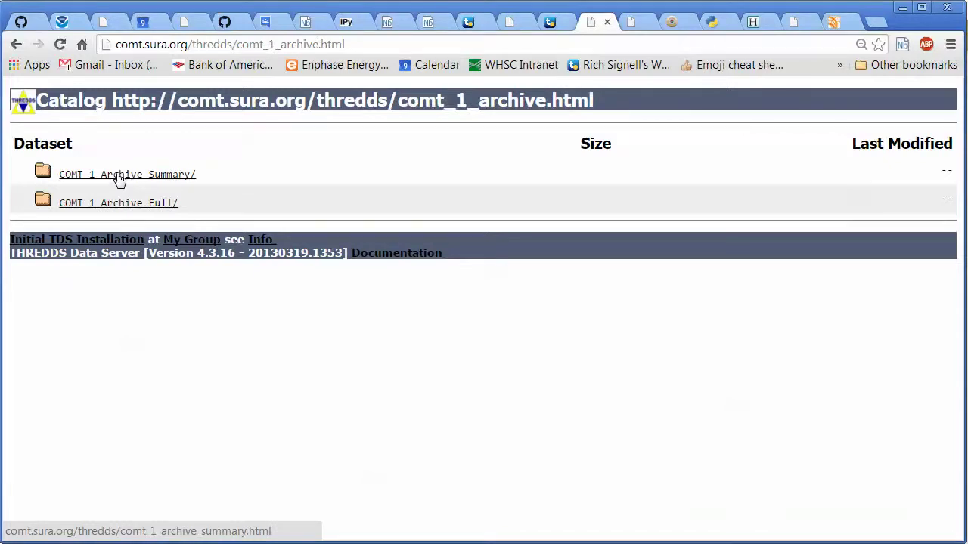
pyautogui.click(118, 182)
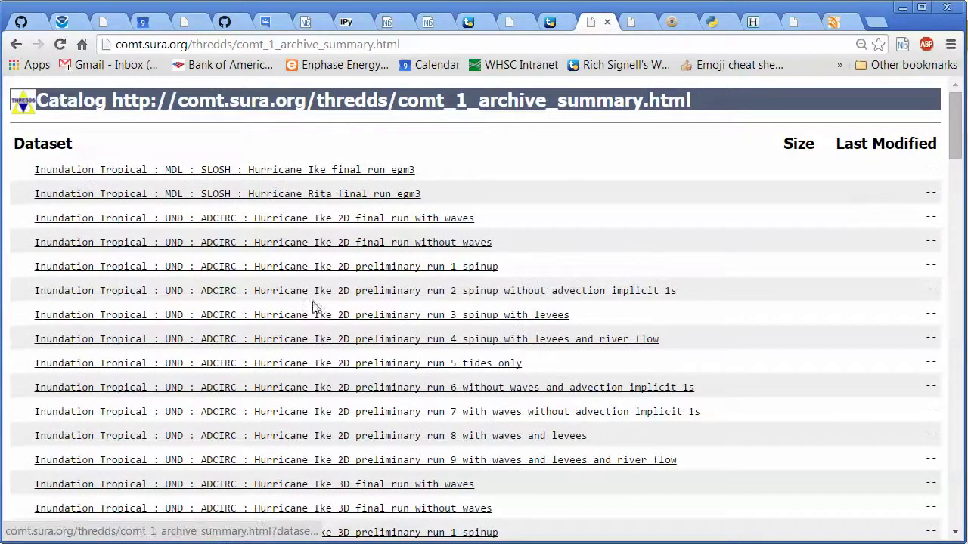
pyautogui.scroll(-20, 652, 250)
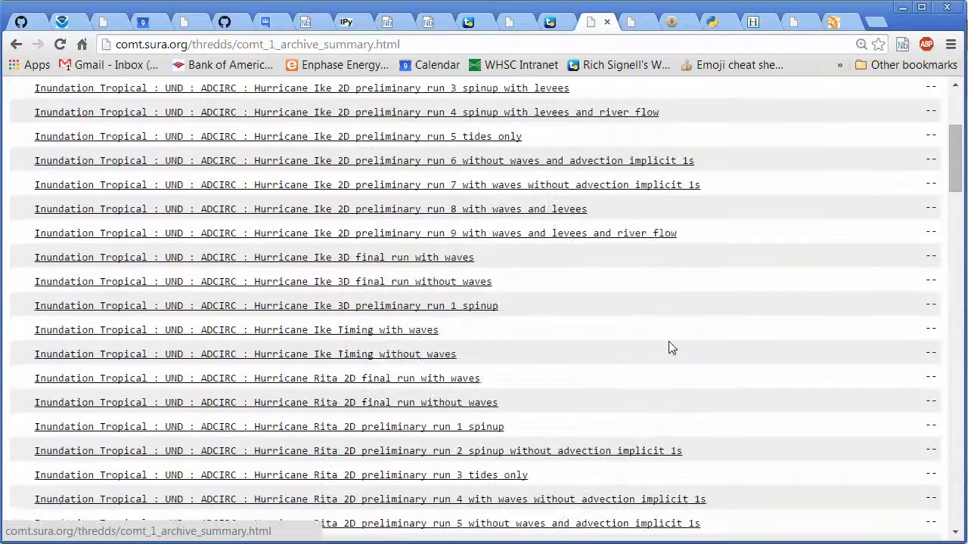
pyautogui.scroll(-7, 690, 342)
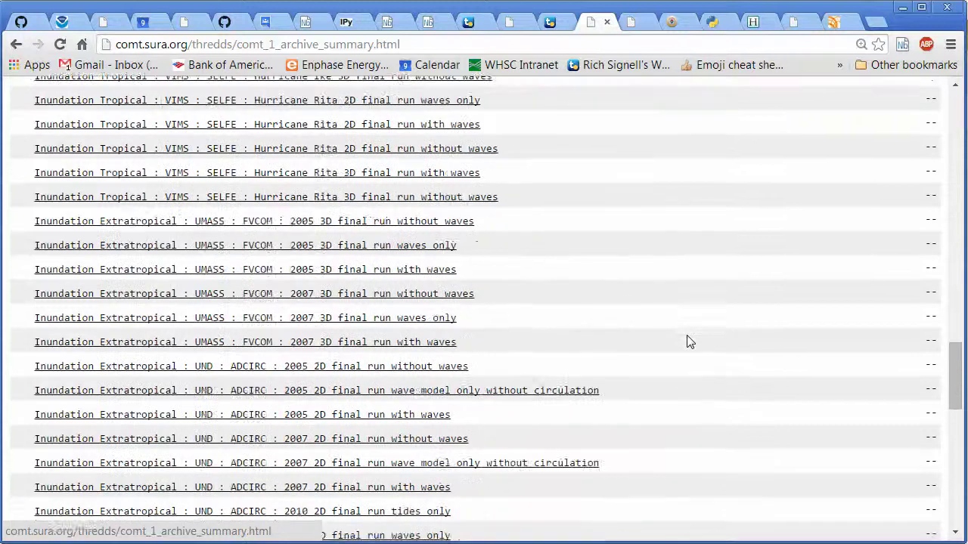
pyautogui.scroll(-10, 598, 361)
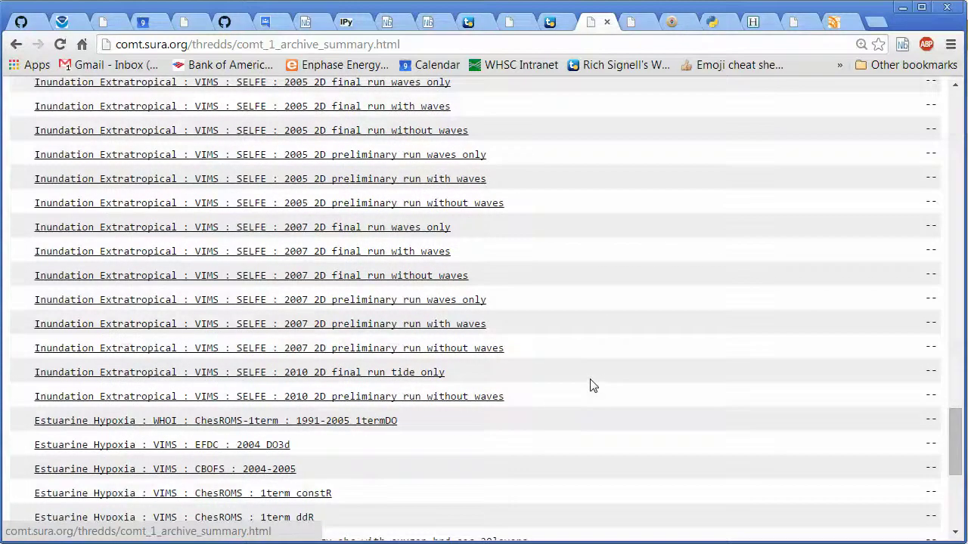
pyautogui.scroll(-1, 369, 325)
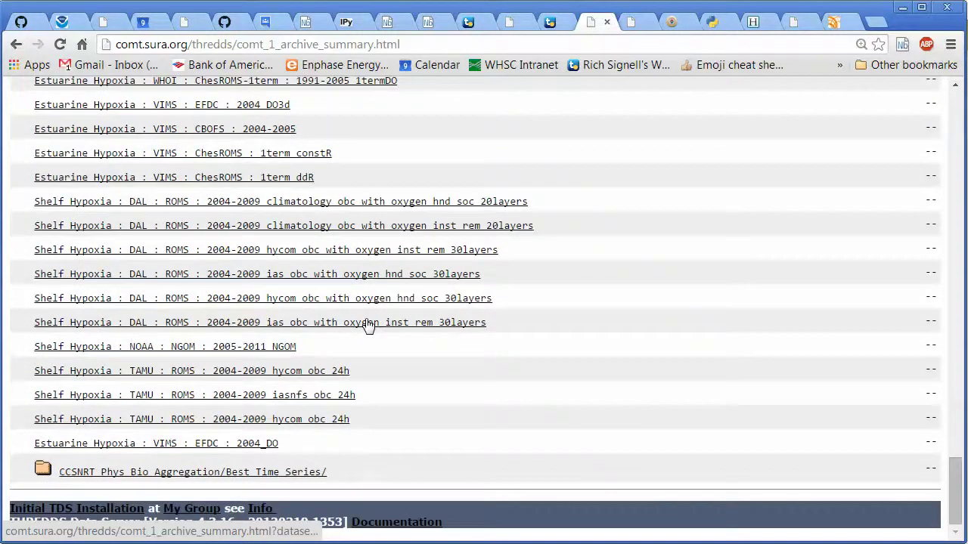
pyautogui.scroll(5, 368, 325)
pyautogui.scroll(-4, 417, 355)
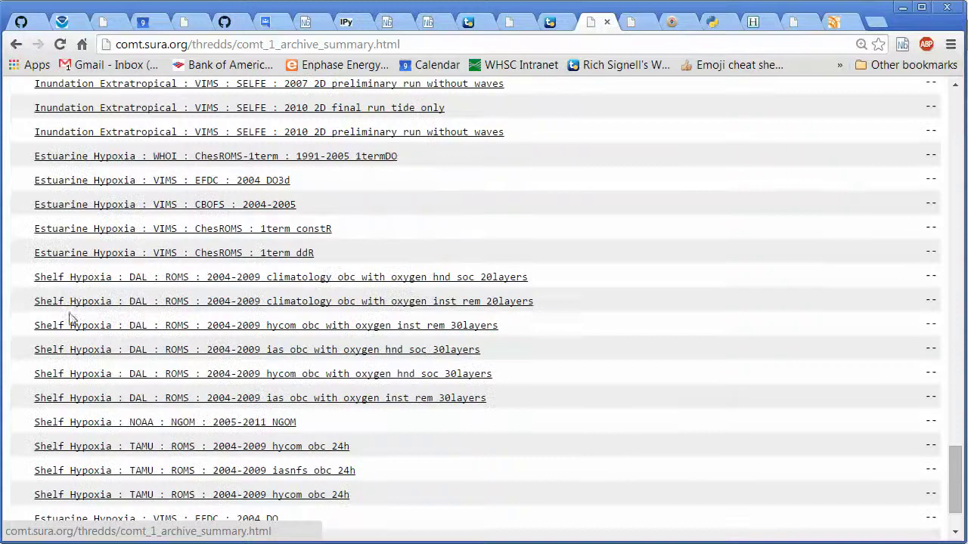
pyautogui.scroll(1, 104, 269)
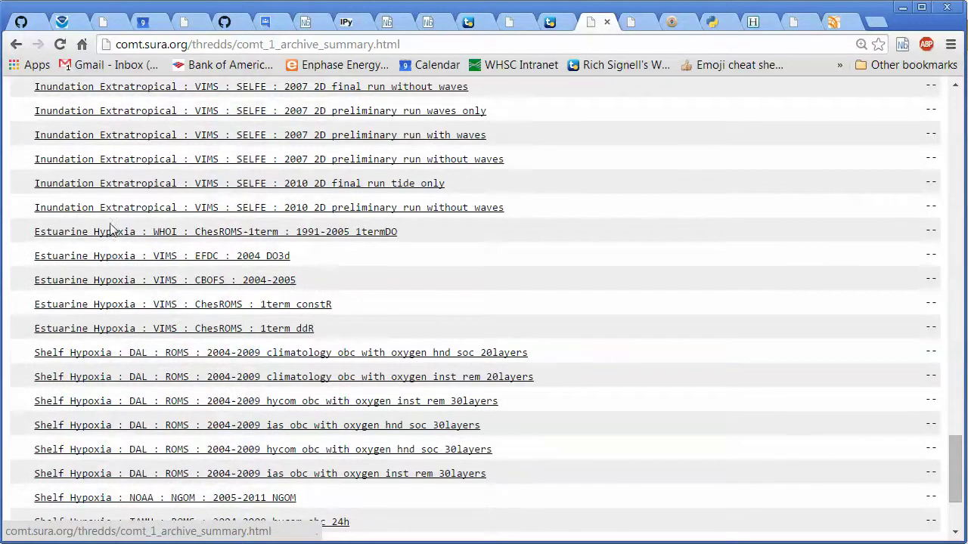
pyautogui.click(70, 236)
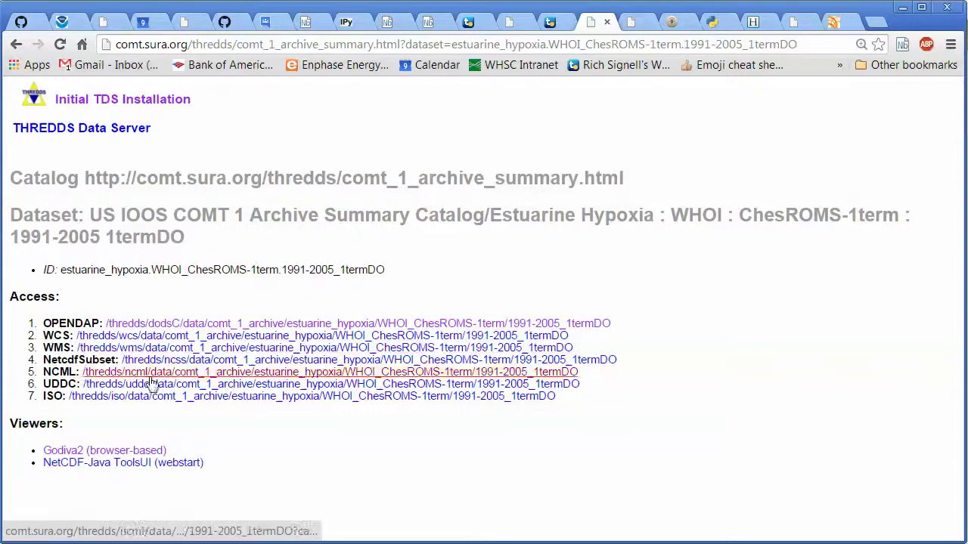
# Step: View the dataset's OPENDAP access form, select its full data URL, and return to the dataset page
pyautogui.click(191, 327)
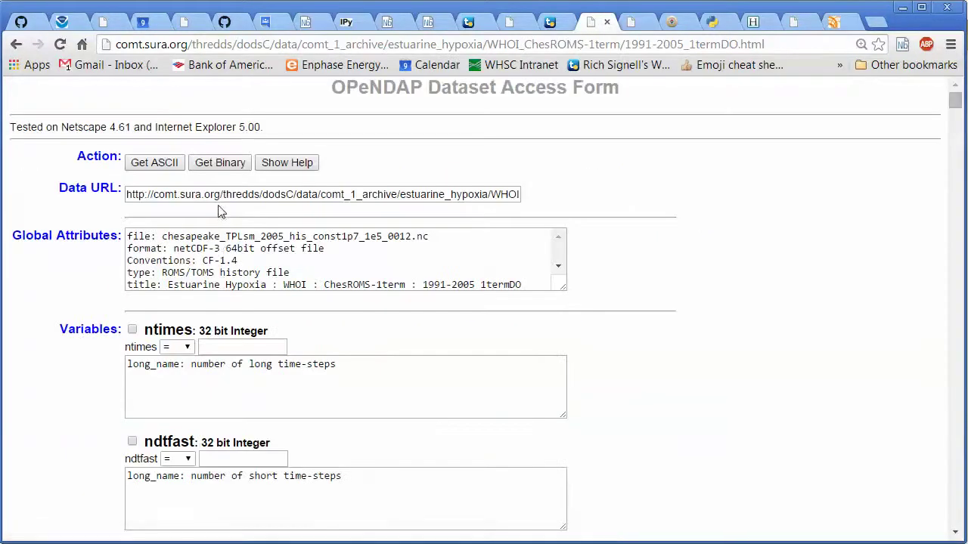
pyautogui.click(213, 194)
pyautogui.hotkey('ctrl', 'a')
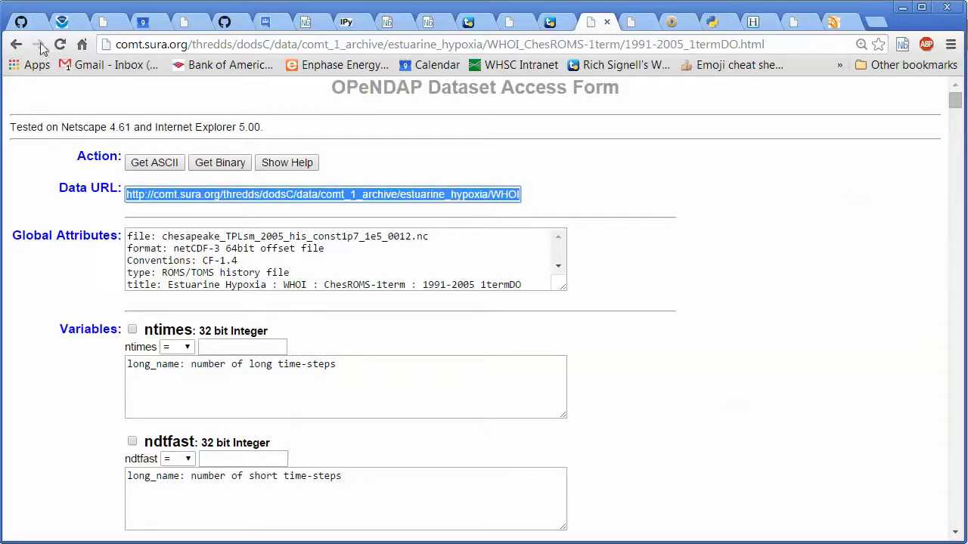
pyautogui.click(17, 45)
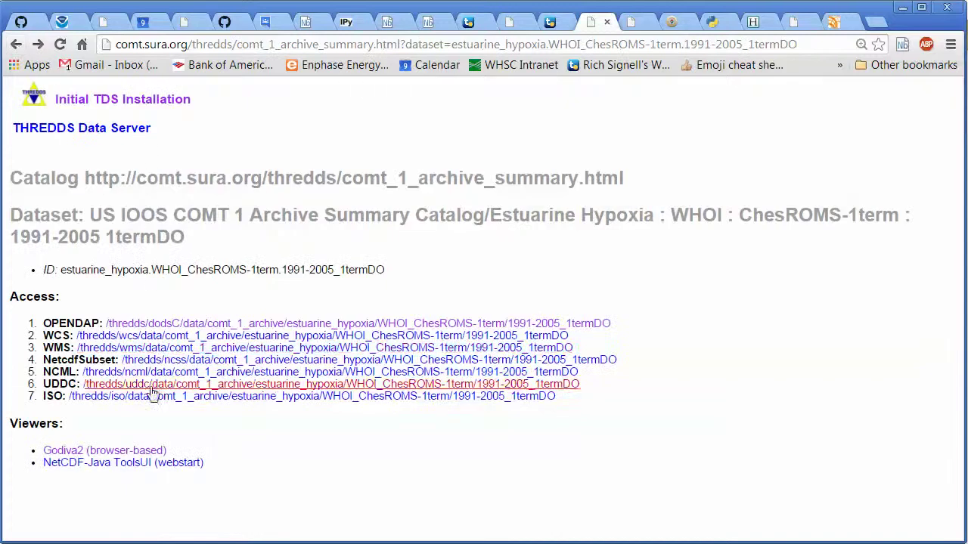
# Step: Open the dataset in the Godiva2 viewer and display its mass_concentration_of_oxygen_in_sea_water layer
pyautogui.click(63, 451)
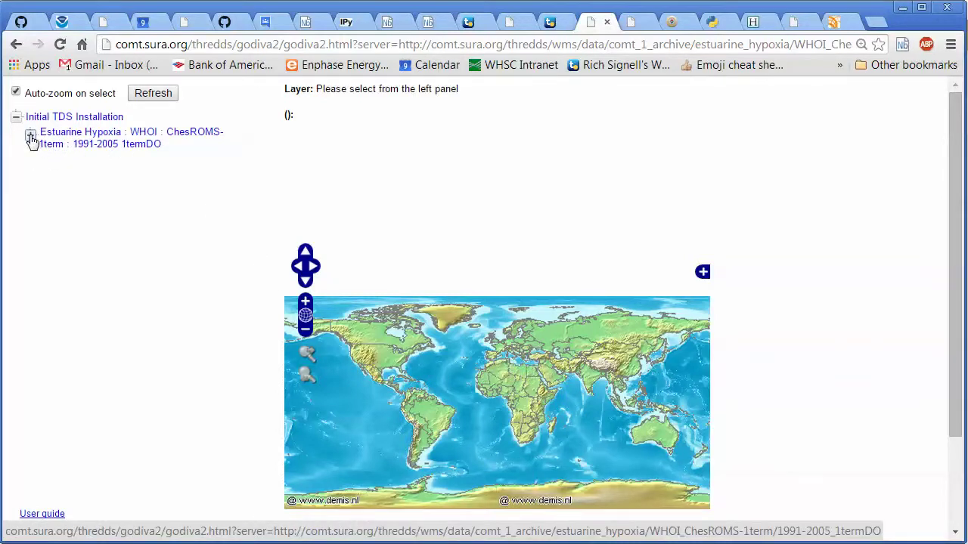
pyautogui.click(30, 136)
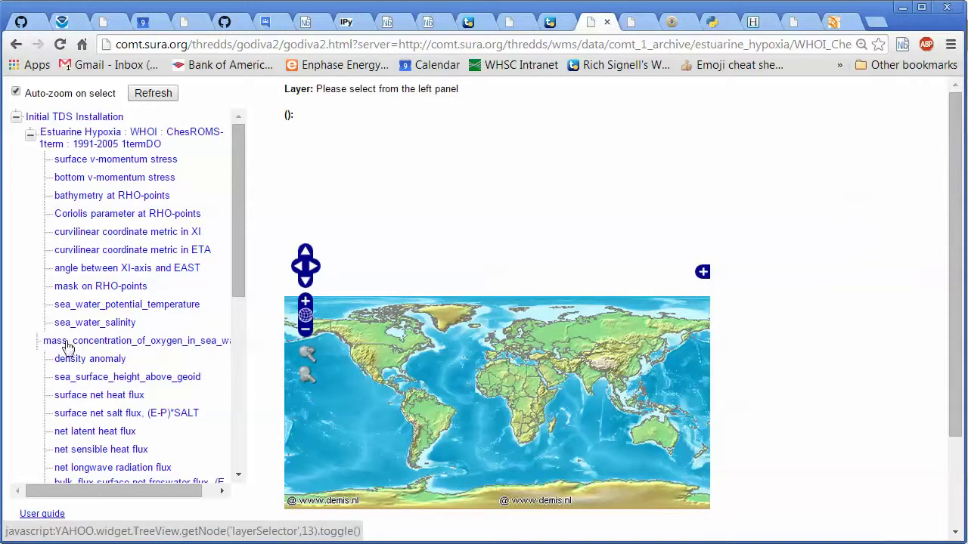
pyautogui.click(95, 346)
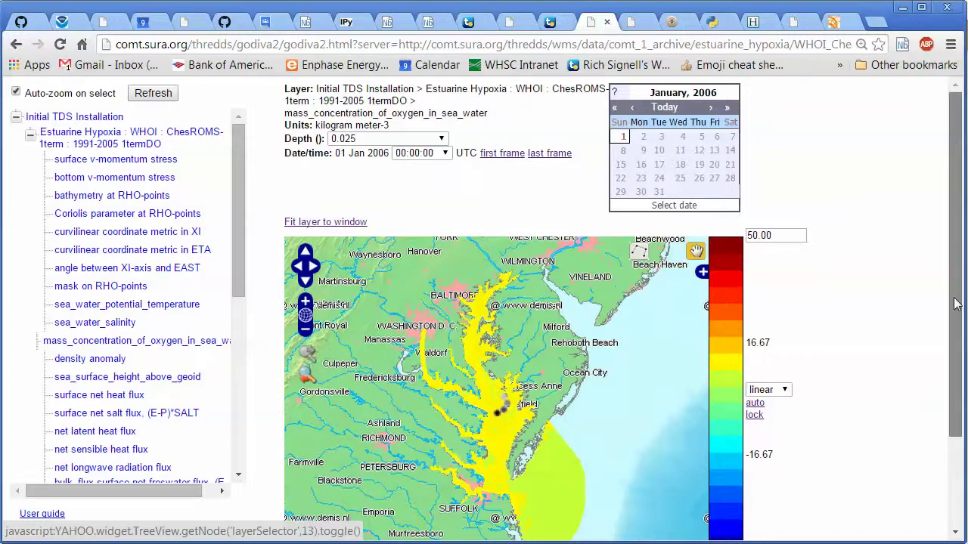
# Step: Shrink the page zoom one level and fit the oxygen layer's colour range automatically to the data
pyautogui.moveTo(954, 304); pyautogui.dragTo(954, 318)
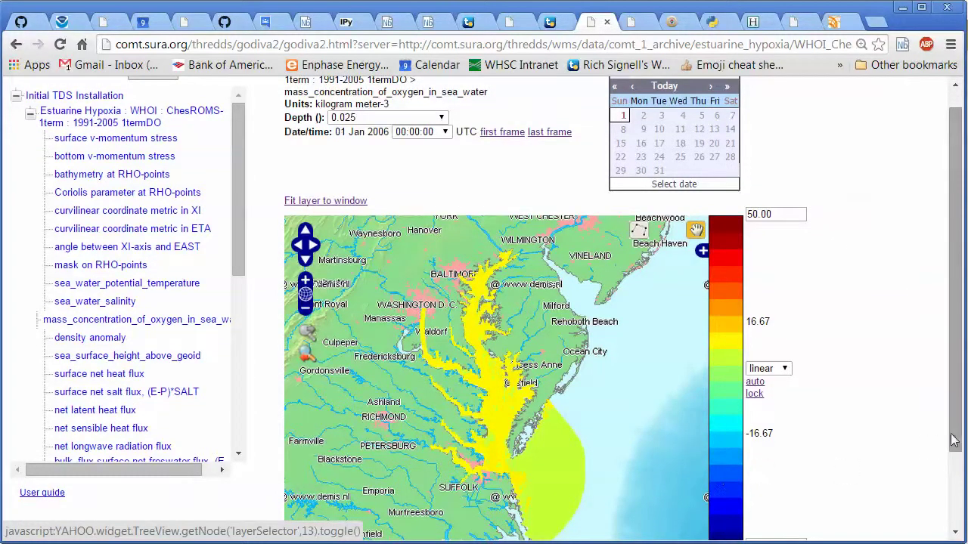
pyautogui.moveTo(954, 439); pyautogui.dragTo(954, 446)
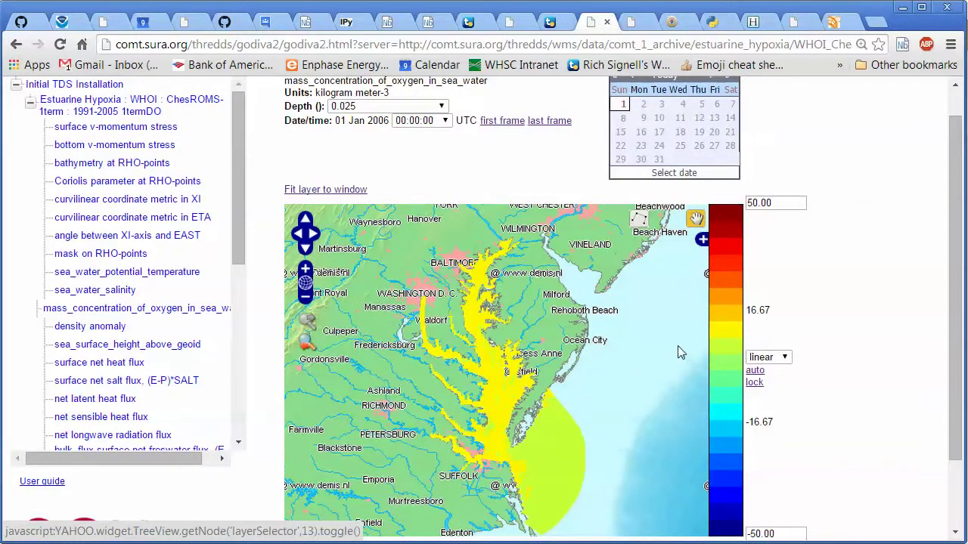
pyautogui.hotkey('ctrl', '-')
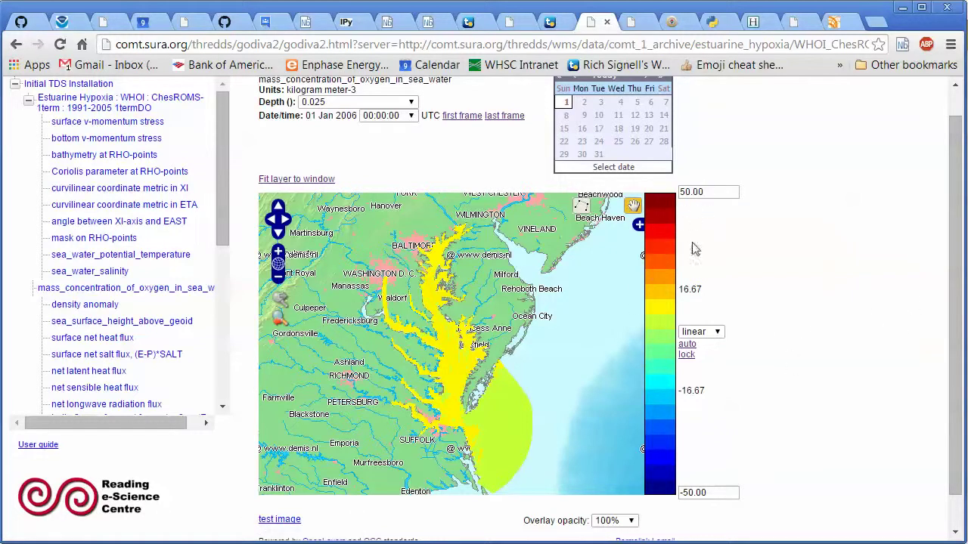
pyautogui.click(688, 346)
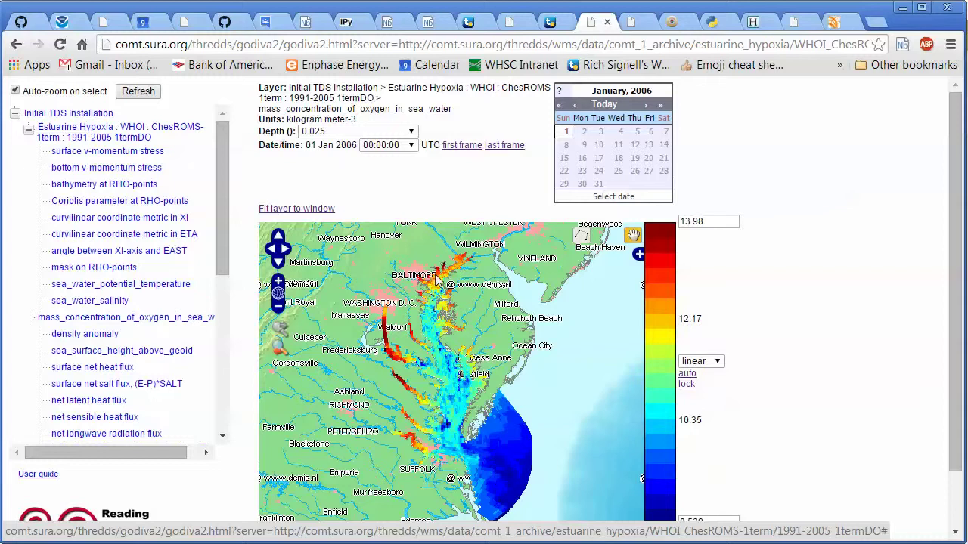
pyautogui.moveTo(960, 450); pyautogui.dragTo(958, 493)
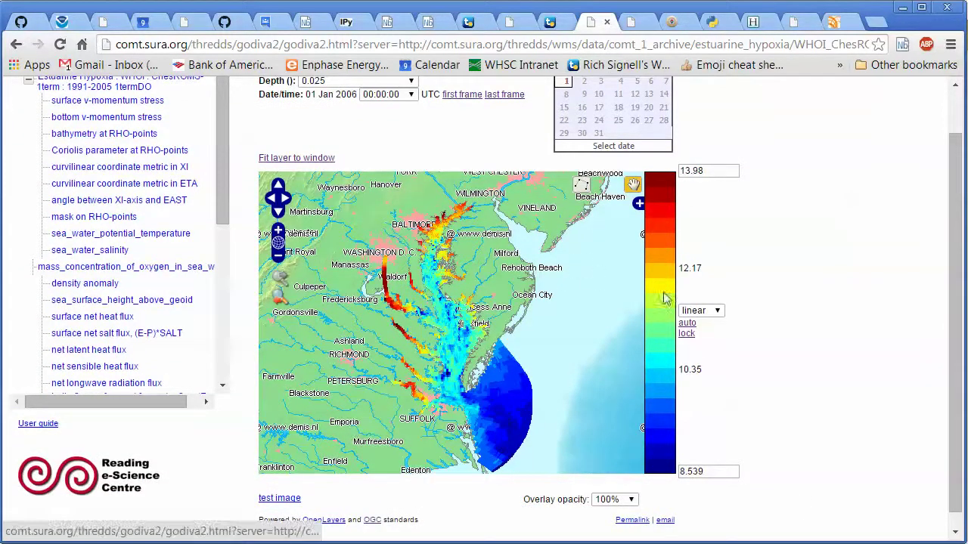
# Step: Set the layer's depth to 0.9750000000000001 and refit the colour range automatically
pyautogui.moveTo(953, 331); pyautogui.dragTo(276, 176)
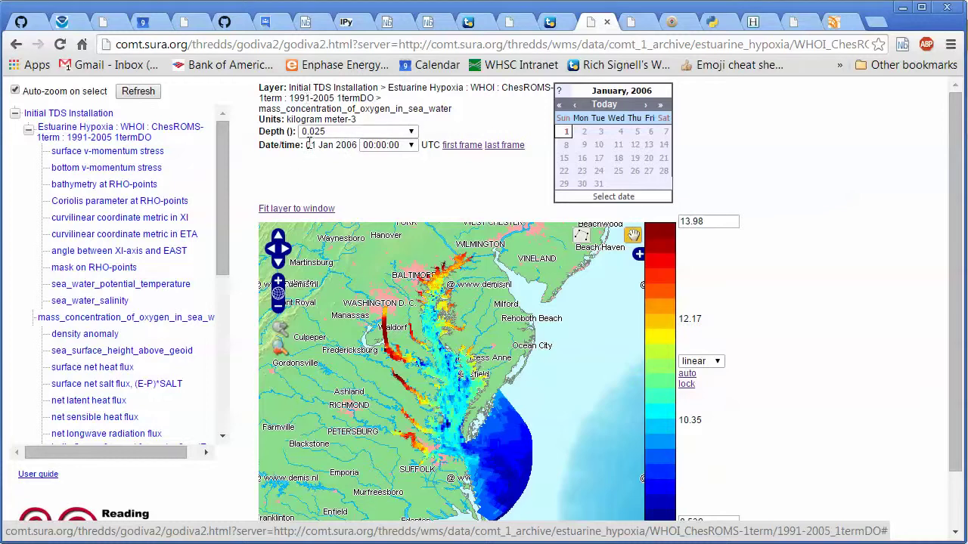
pyautogui.click(387, 144)
pyautogui.click(393, 158)
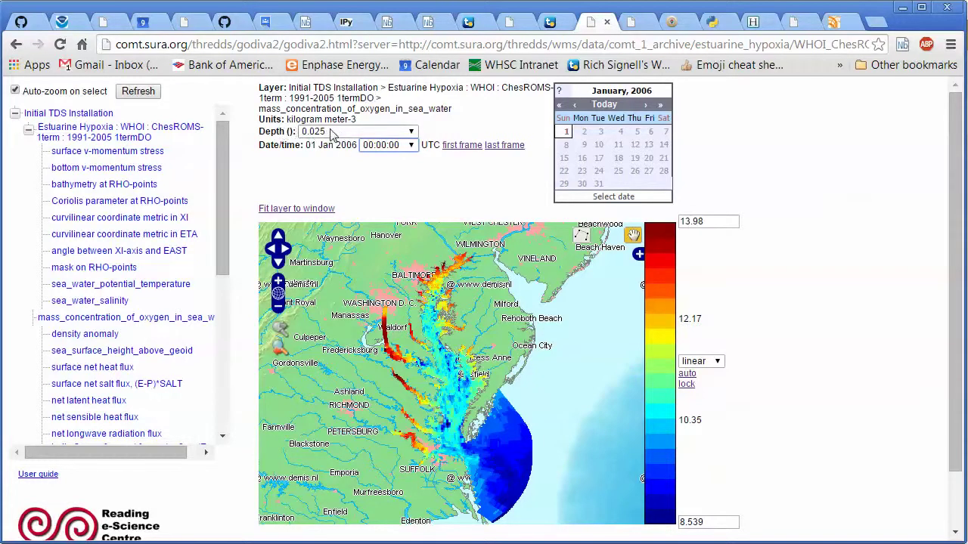
pyautogui.click(395, 133)
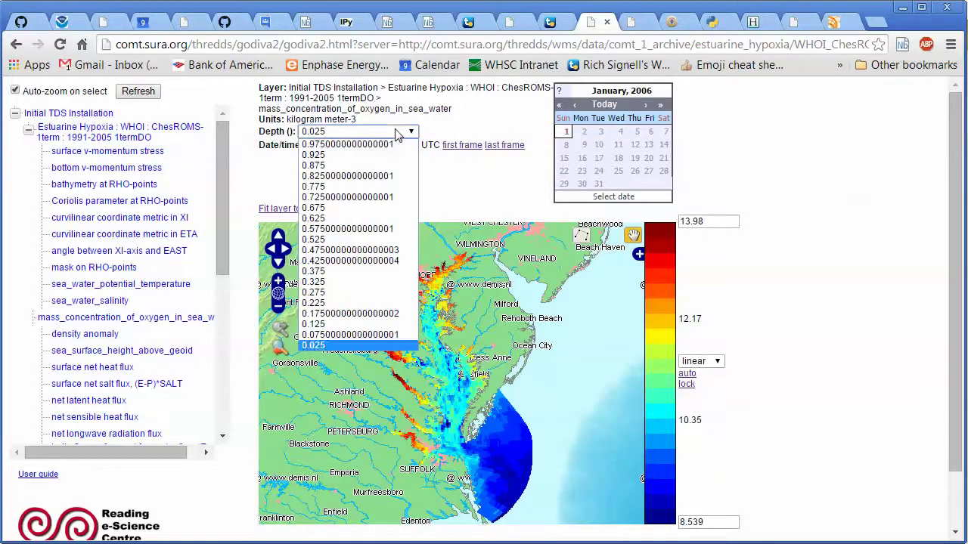
pyautogui.click(322, 146)
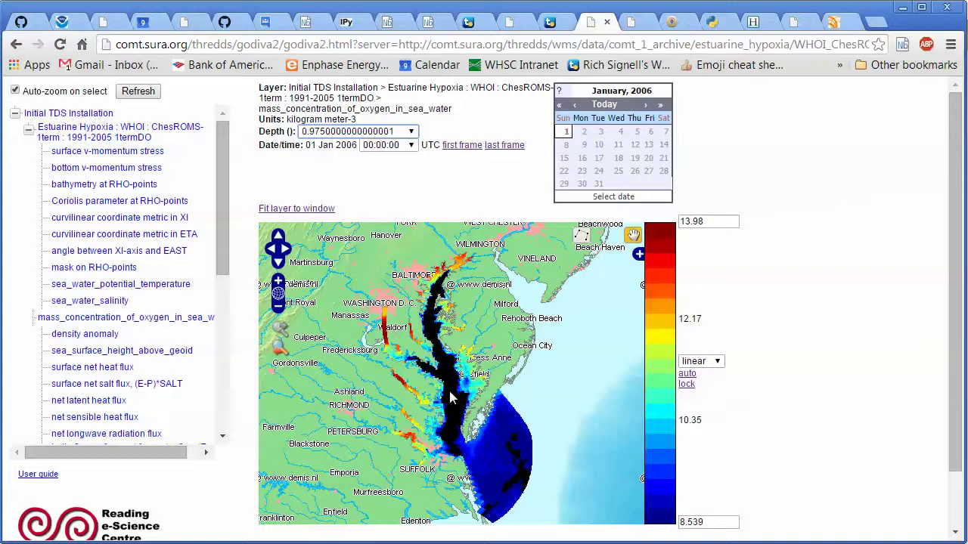
pyautogui.click(687, 374)
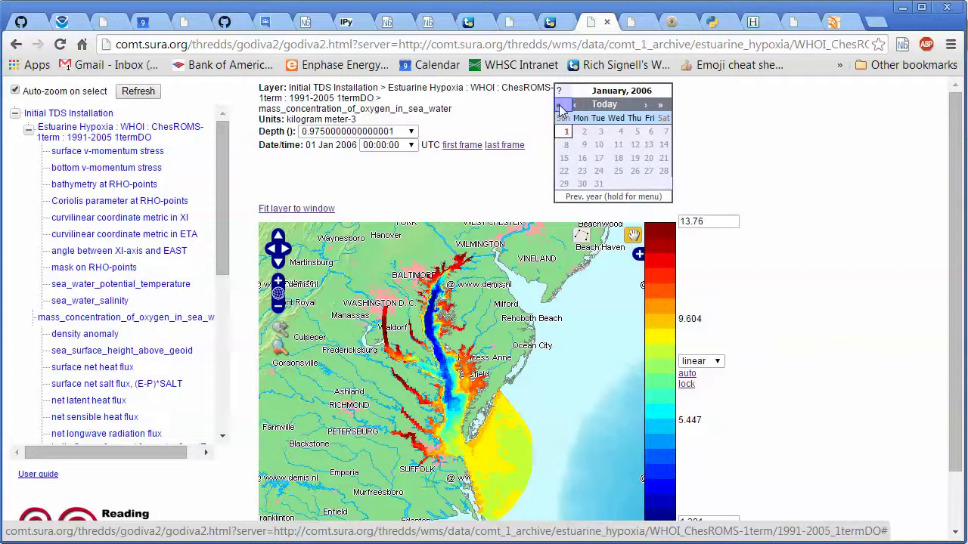
# Step: Set the displayed date of the oxygen layer to 10 June 1997
pyautogui.click(561, 111)
pyautogui.moveTo(561, 110); pyautogui.dragTo(572, 168)
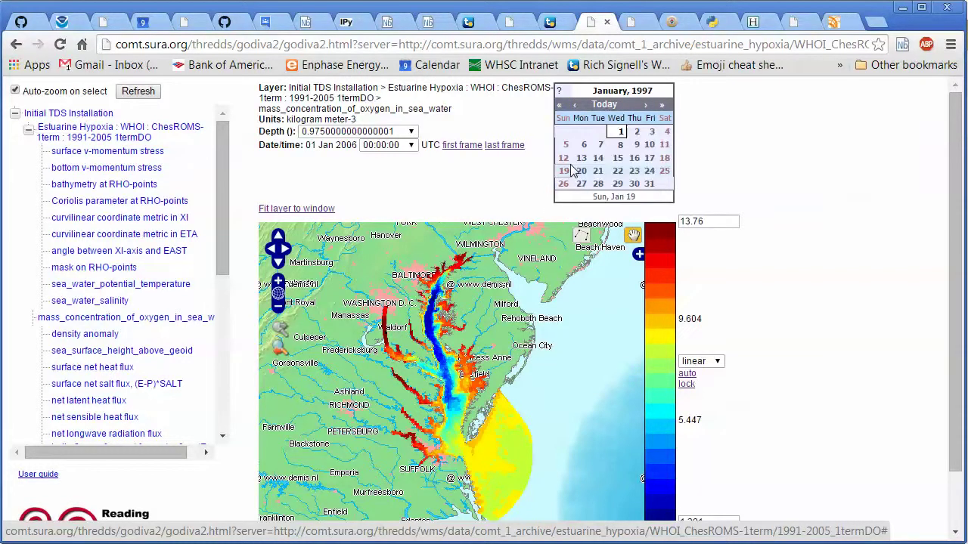
pyautogui.click(648, 106)
pyautogui.click(648, 106)
pyautogui.click(648, 106)
pyautogui.click(648, 106)
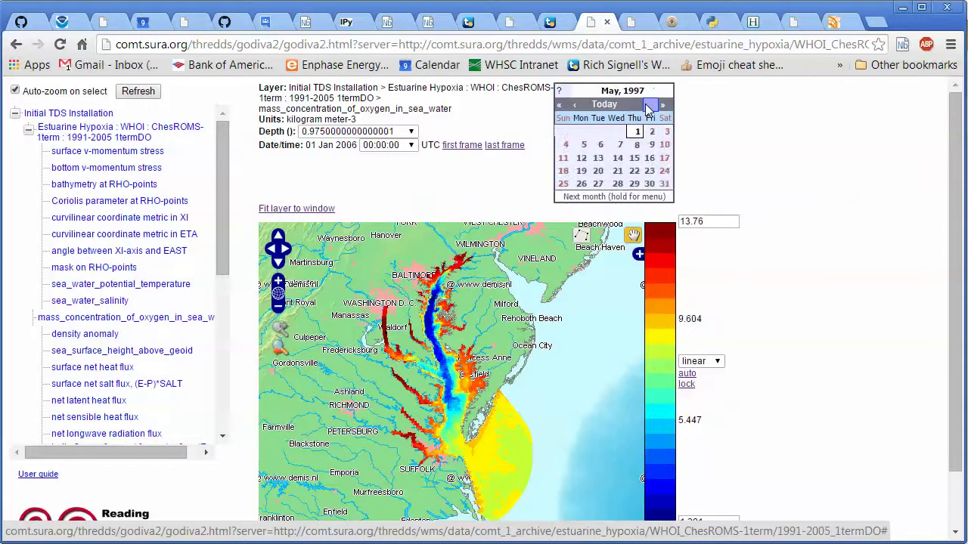
pyautogui.click(648, 106)
pyautogui.click(647, 106)
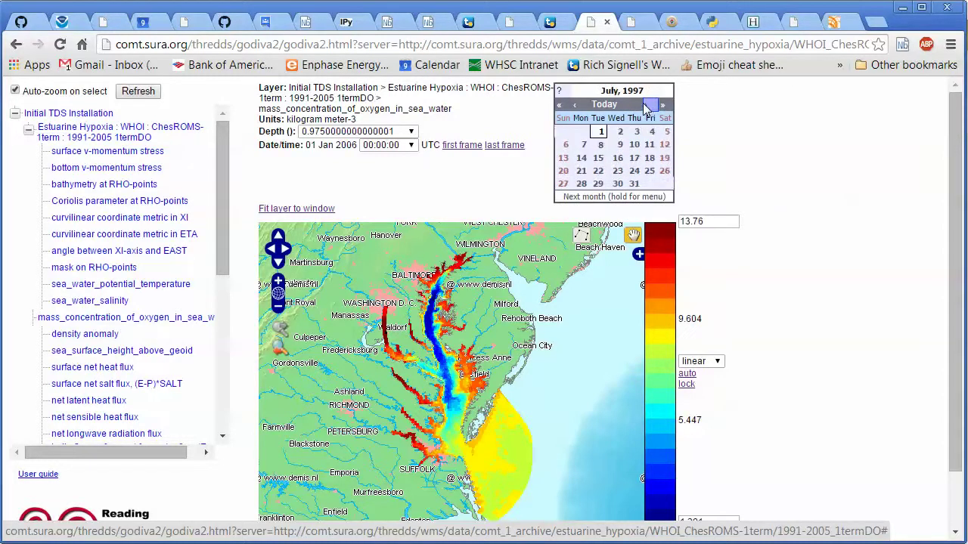
pyautogui.click(648, 106)
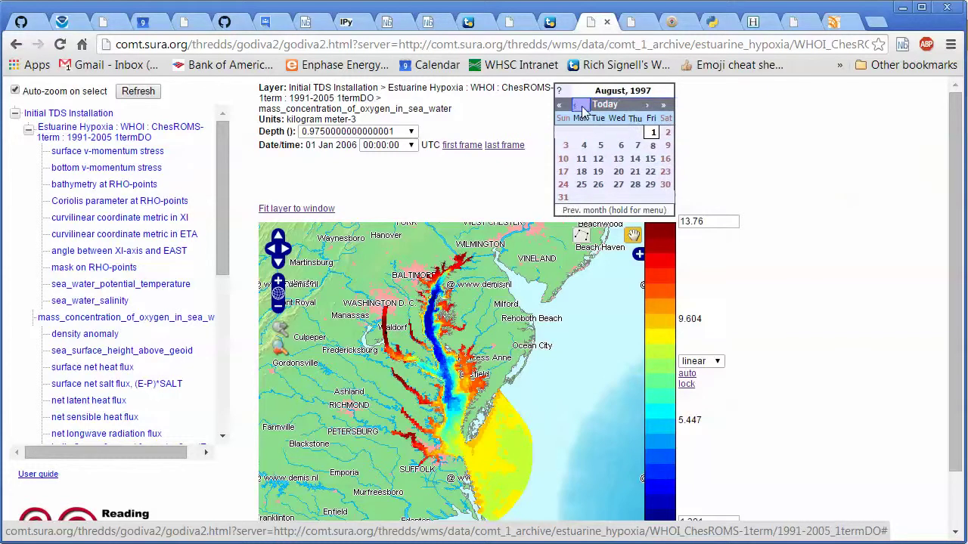
pyautogui.click(582, 109)
pyautogui.click(582, 110)
pyautogui.click(598, 146)
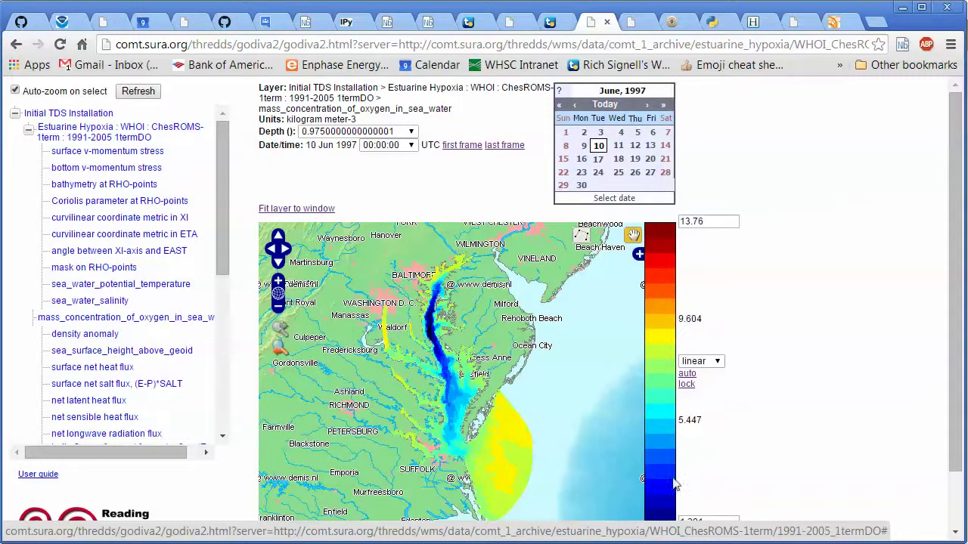
# Step: Set the colour scale's minimum to 0 and maximum to 10
pyautogui.moveTo(956, 423); pyautogui.dragTo(956, 447)
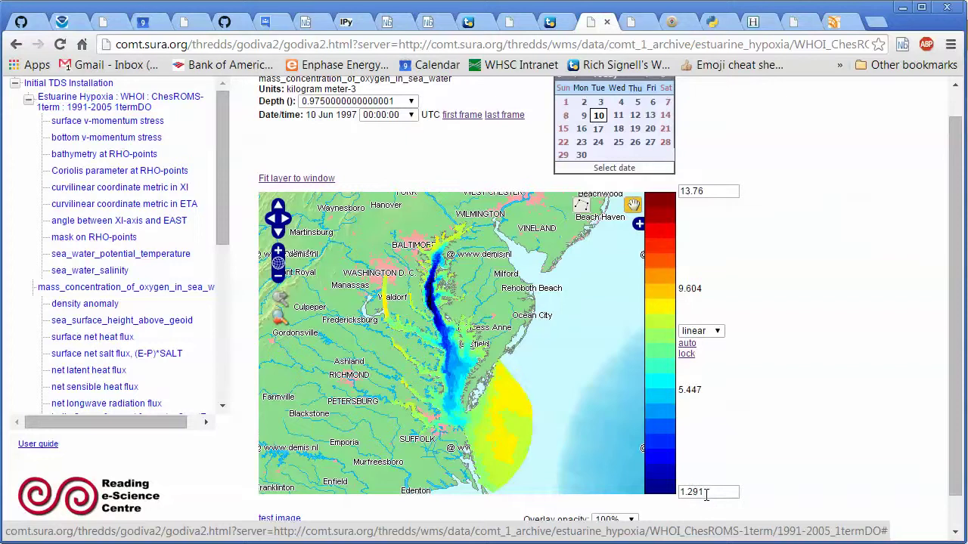
pyautogui.moveTo(711, 495); pyautogui.dragTo(680, 496)
pyautogui.write('0')
pyautogui.moveTo(715, 195); pyautogui.dragTo(681, 195)
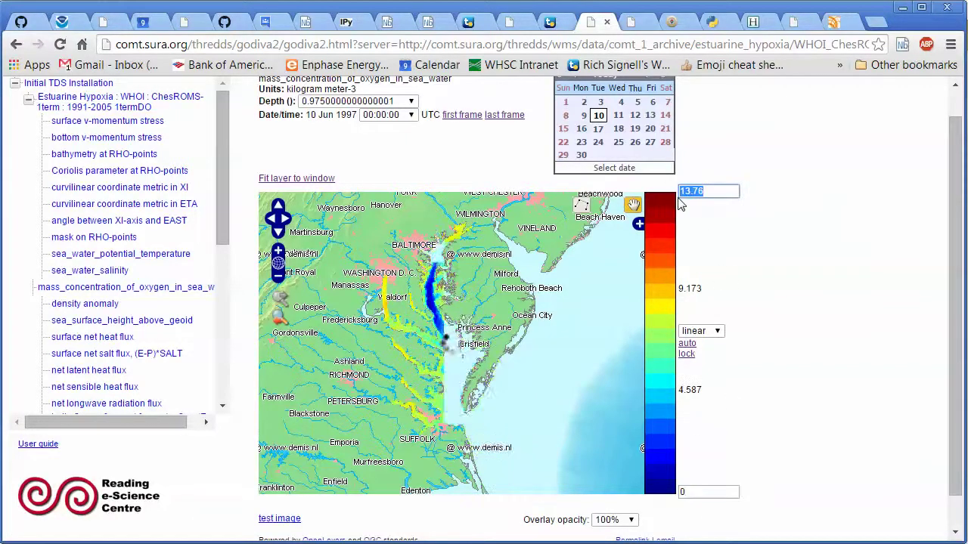
pyautogui.write('10')
pyautogui.press('Return')
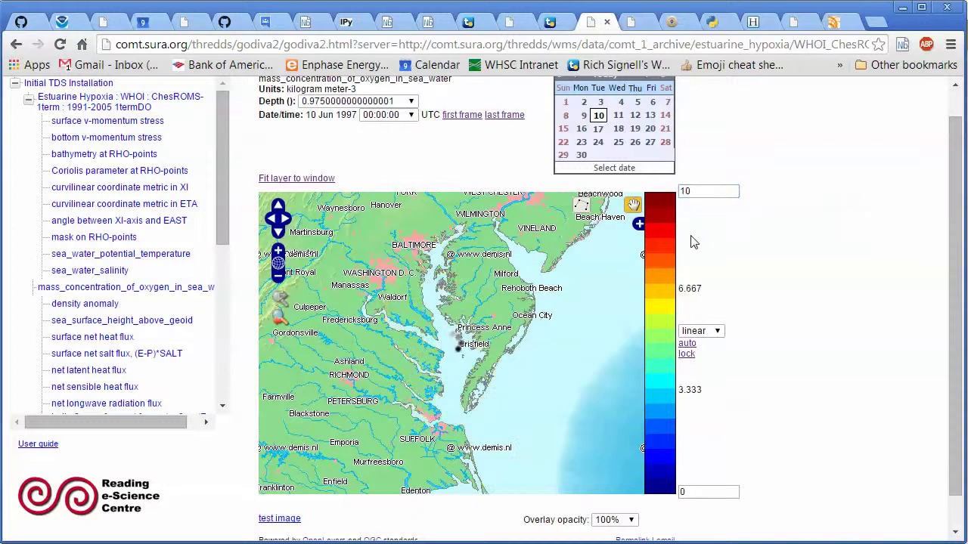
# Step: Try to switch the oxygen layer's colour scale to logarithmic with the minimum left at 0
pyautogui.click(696, 332)
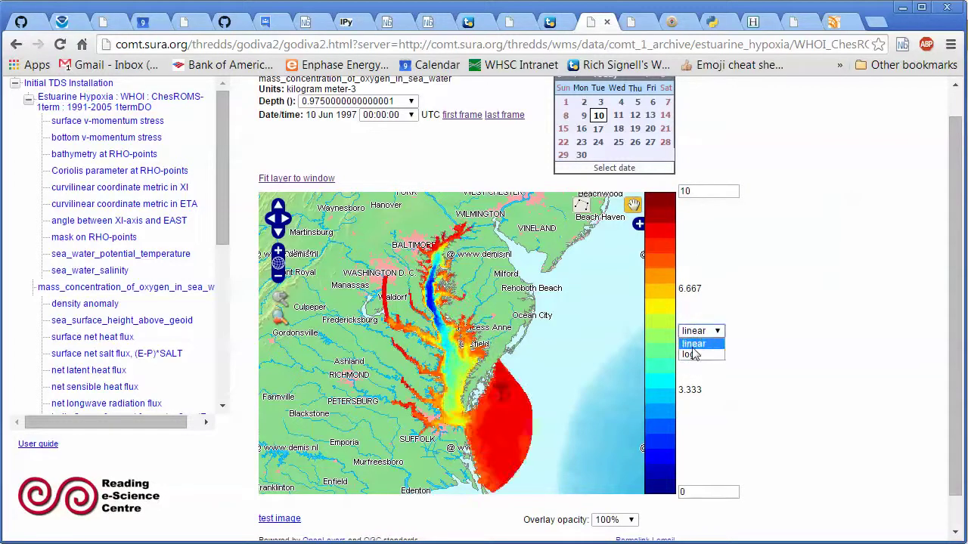
pyautogui.click(690, 352)
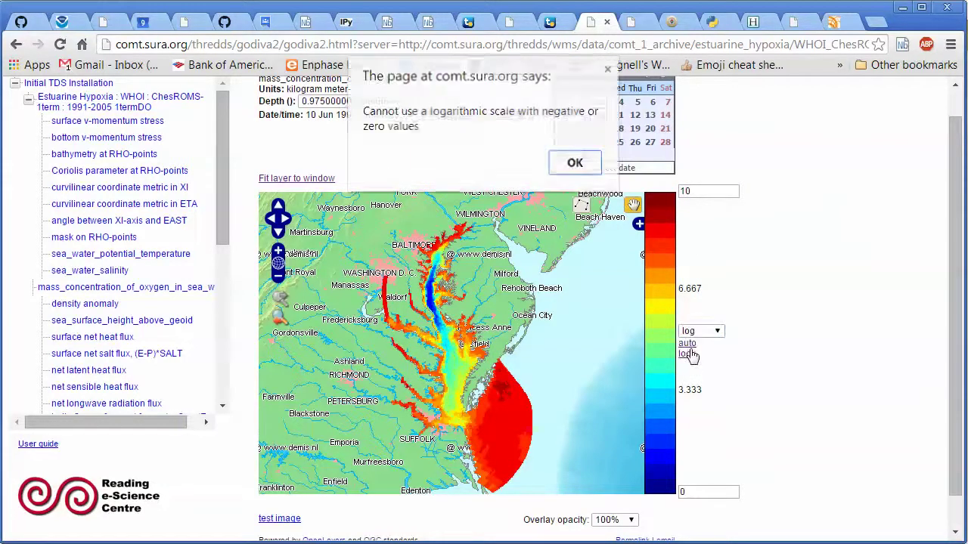
pyautogui.click(574, 161)
# Step: Set the colour scale's minimum to 0.001 and switch the scale to log
pyautogui.click(697, 492)
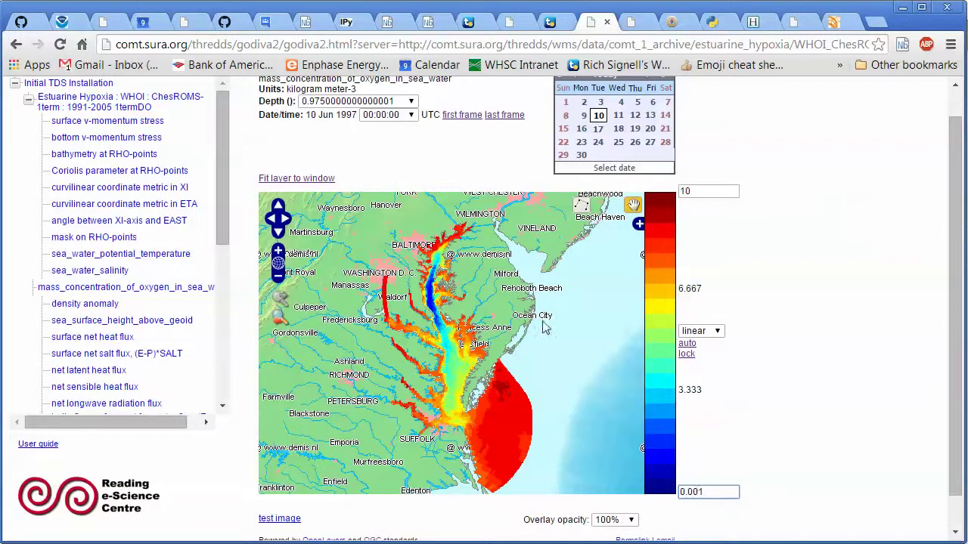
pyautogui.click(696, 331)
pyautogui.click(692, 353)
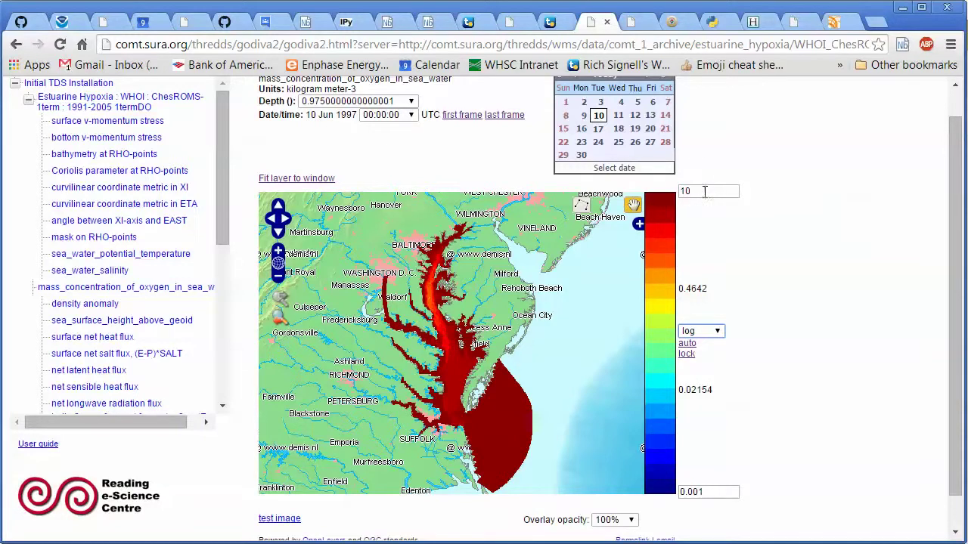
# Step: Return the colour scale to linear and set its minimum back to 0
pyautogui.click(700, 331)
pyautogui.click(694, 342)
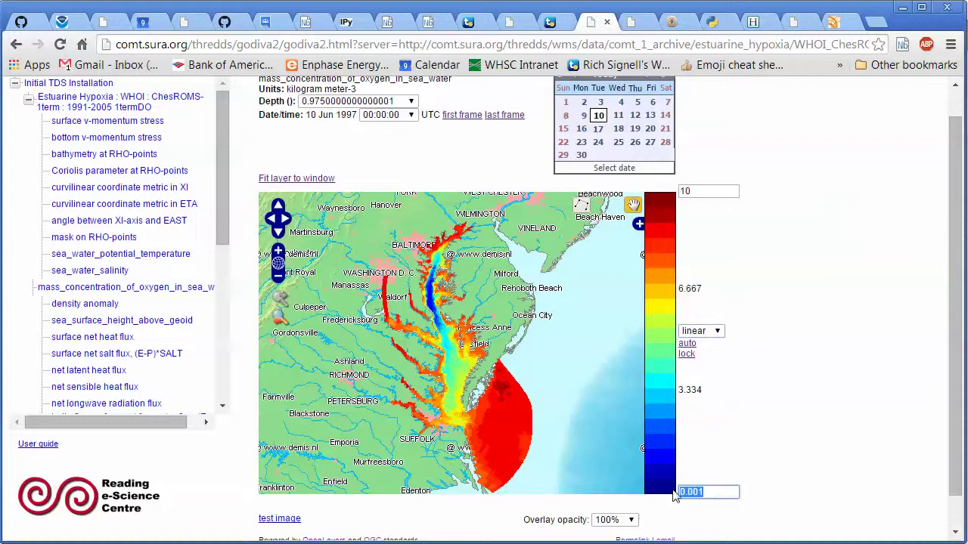
pyautogui.write('0')
pyautogui.press('Return')
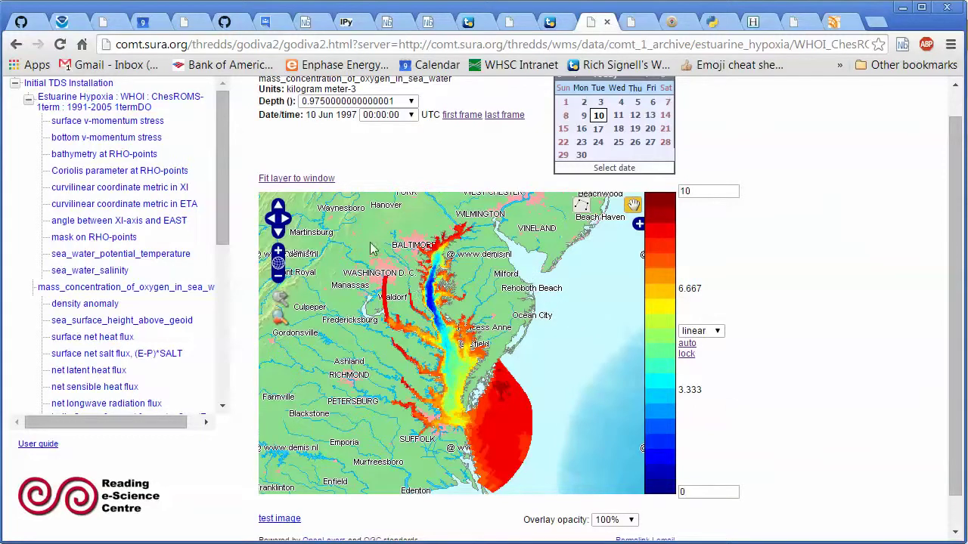
# Step: Zoom and pan the map until the Chesapeake Bay oxygen data fills most of the view
pyautogui.moveTo(370, 261); pyautogui.dragTo(490, 378)
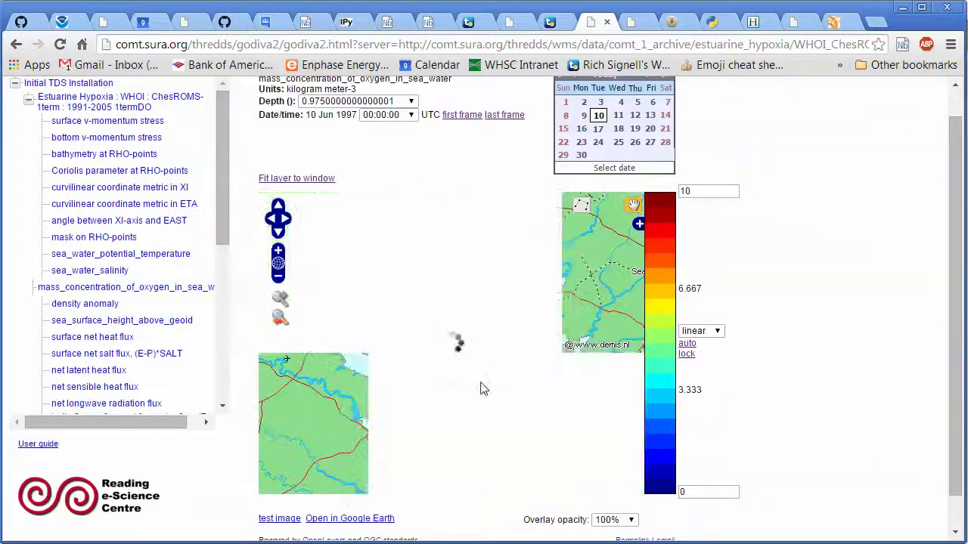
pyautogui.click(279, 278)
pyautogui.moveTo(539, 382); pyautogui.dragTo(543, 291)
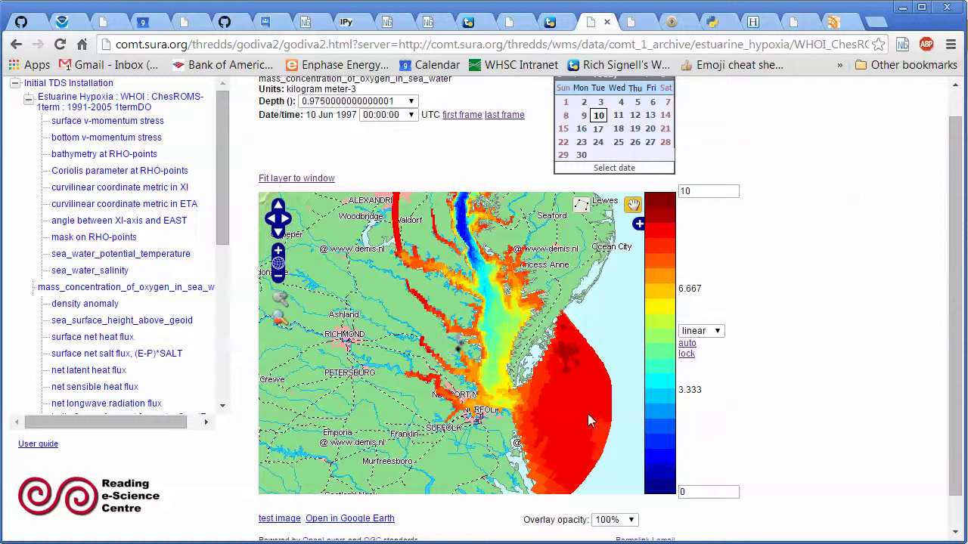
pyautogui.click(277, 278)
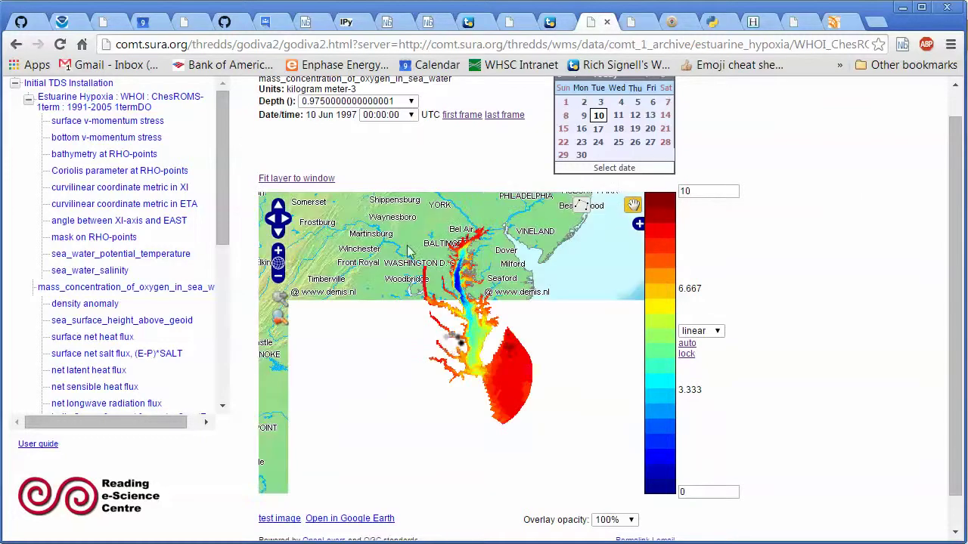
pyautogui.keyDown('shift'); pyautogui.moveTo(406, 259); pyautogui.dragTo(550, 428); pyautogui.keyUp('shift')
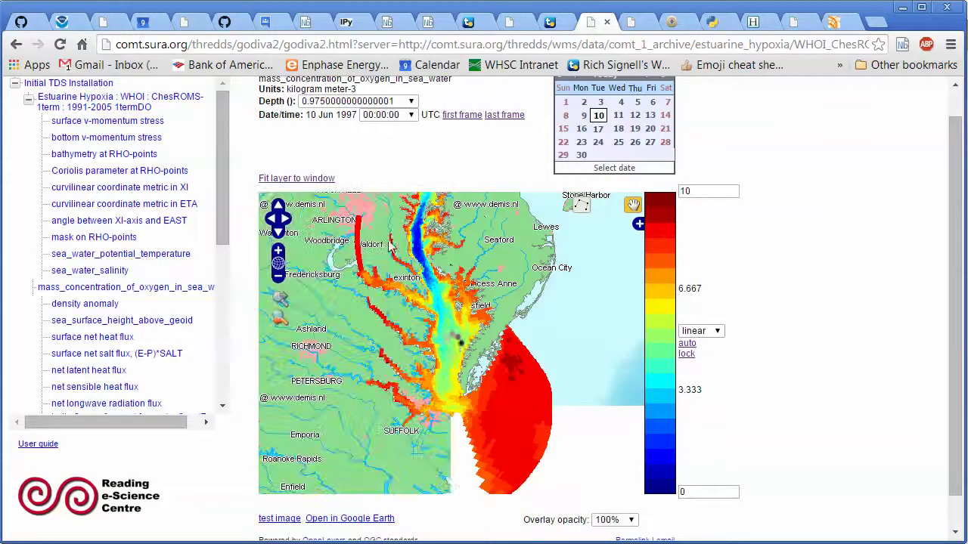
pyautogui.moveTo(452, 269); pyautogui.dragTo(473, 305)
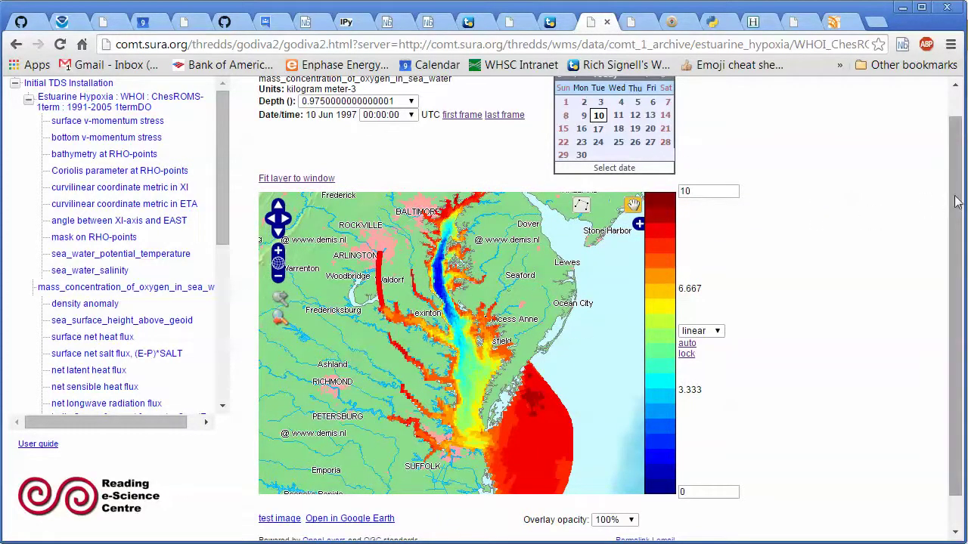
# Step: Mark 10 June 1997 as the first frame of an animation
pyautogui.scroll(1, 957, 190)
pyautogui.scroll(1, 956, 190)
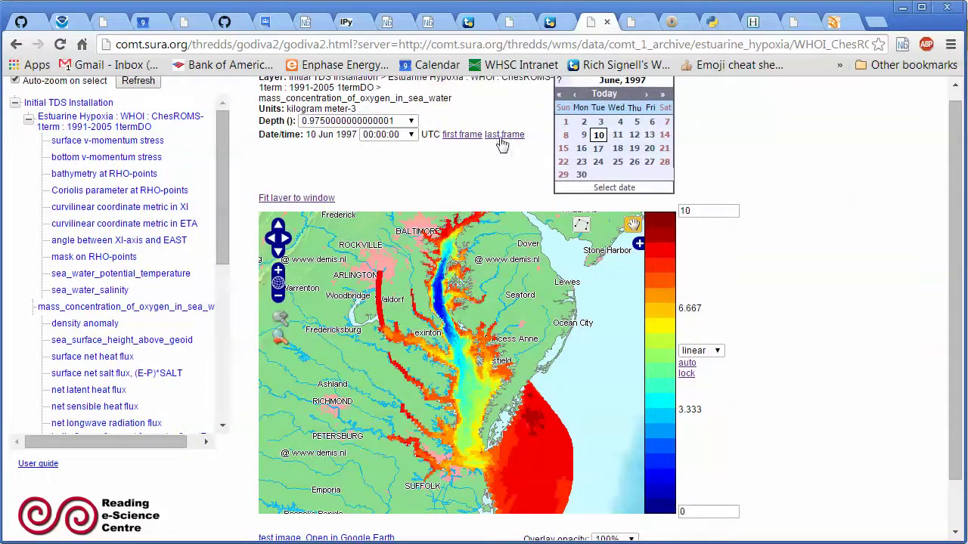
pyautogui.click(458, 136)
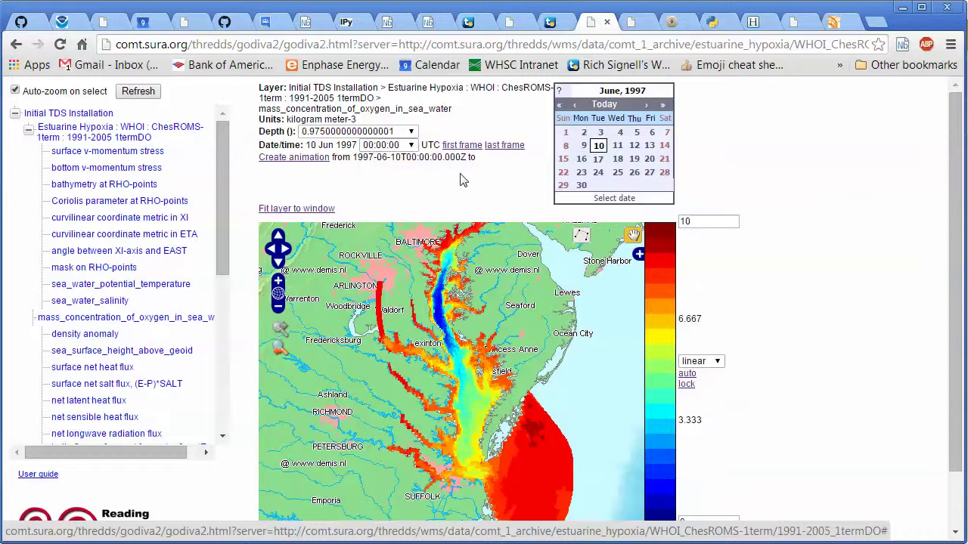
# Step: Set the displayed date to 10 September 1997 and mark it as the animation's last frame
pyautogui.click(648, 106)
pyautogui.click(647, 106)
pyautogui.click(647, 106)
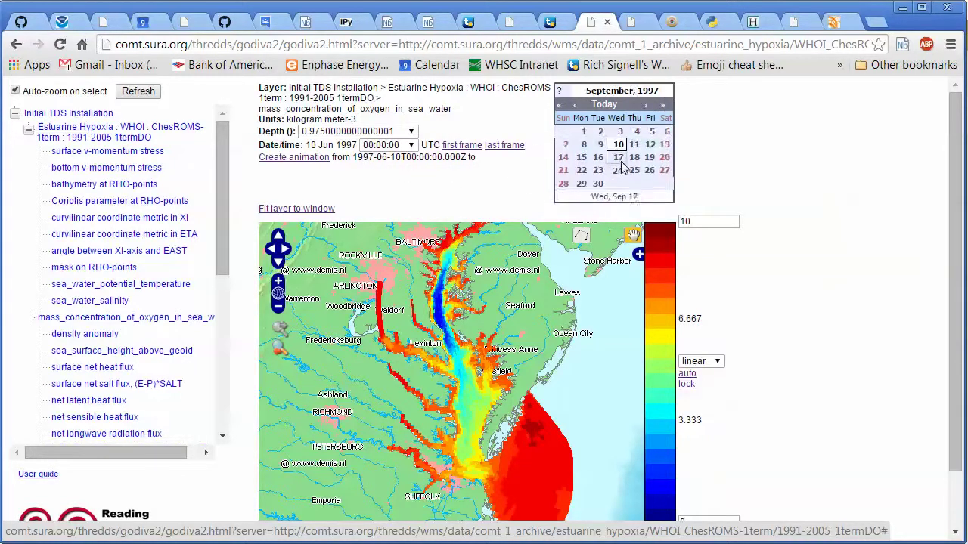
pyautogui.click(621, 146)
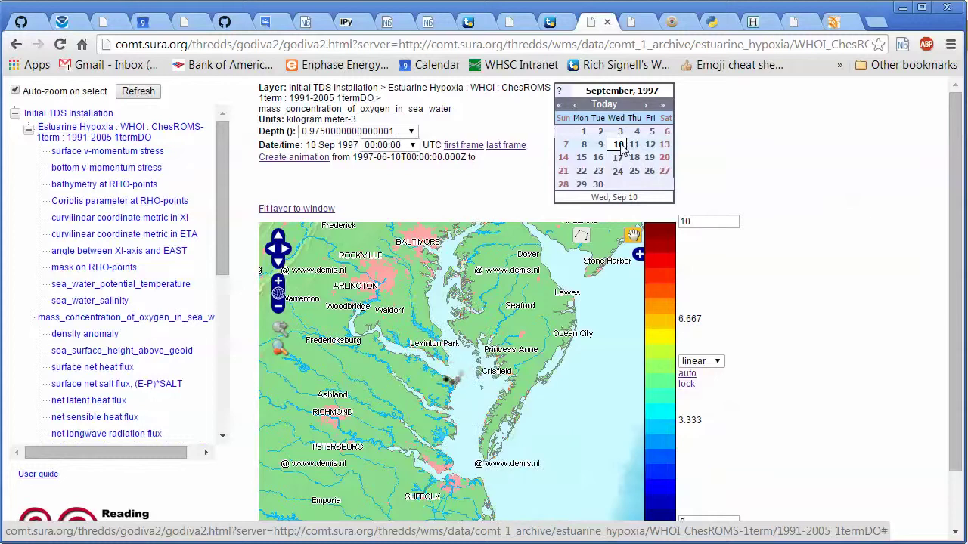
pyautogui.click(509, 148)
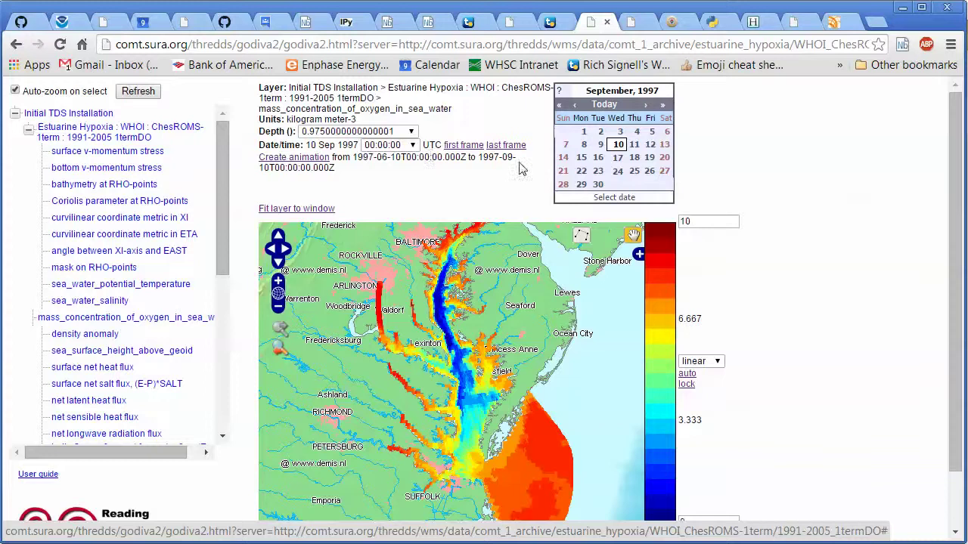
# Step: Create the animation at Weekly (14 frames) time resolution, watch it over the bay, and stop it
pyautogui.click(299, 160)
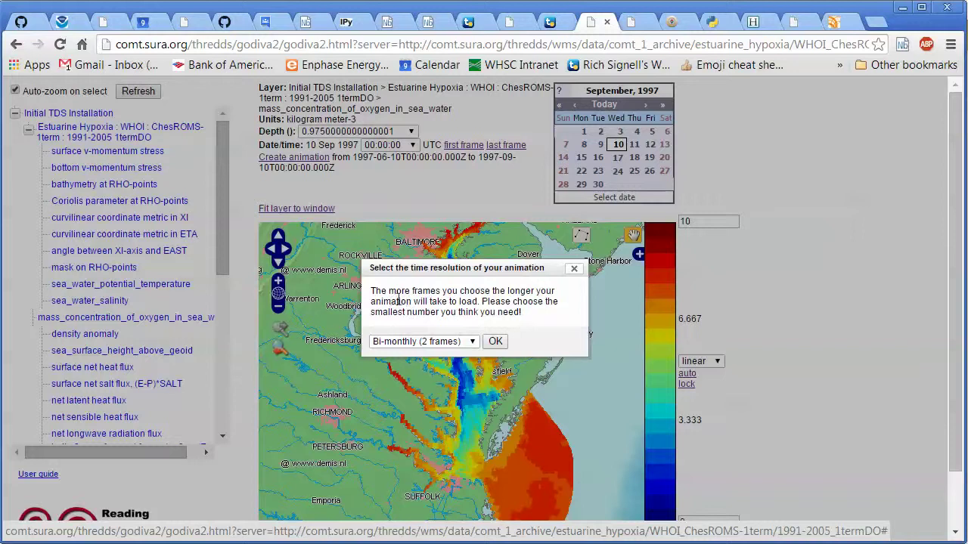
pyautogui.click(473, 340)
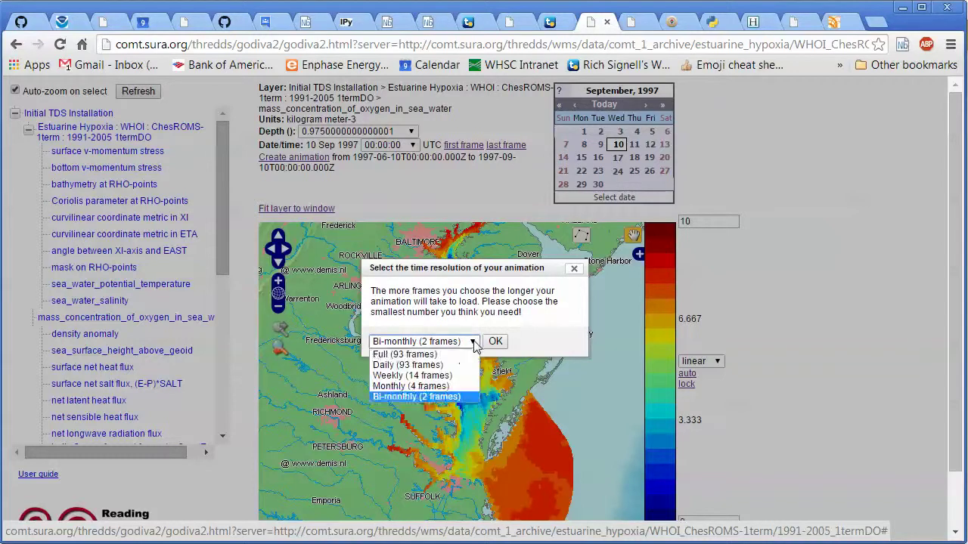
pyautogui.click(395, 377)
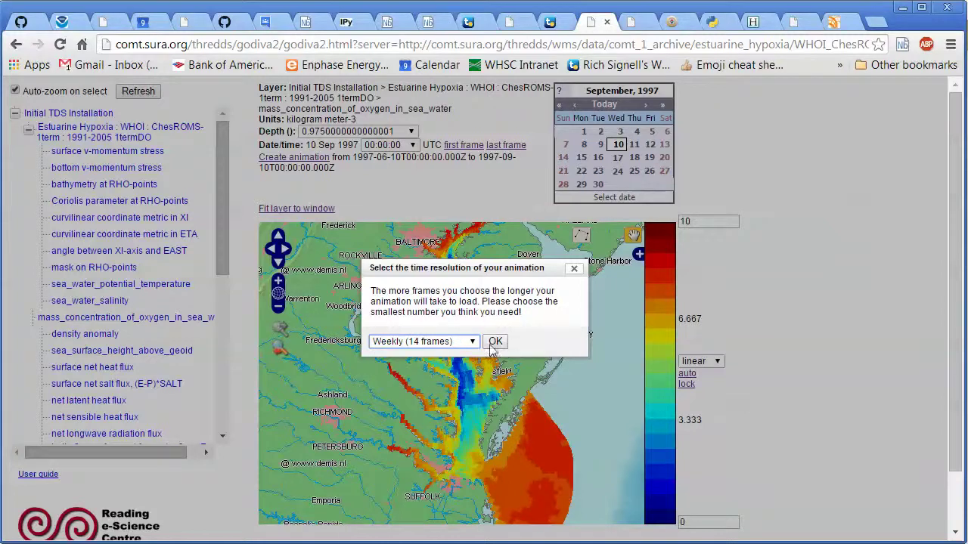
pyautogui.click(494, 342)
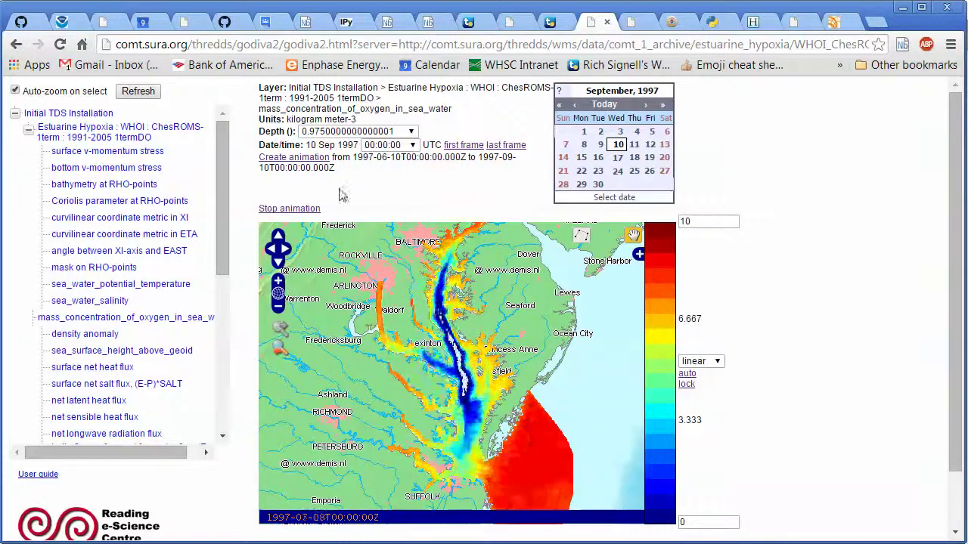
pyautogui.click(301, 211)
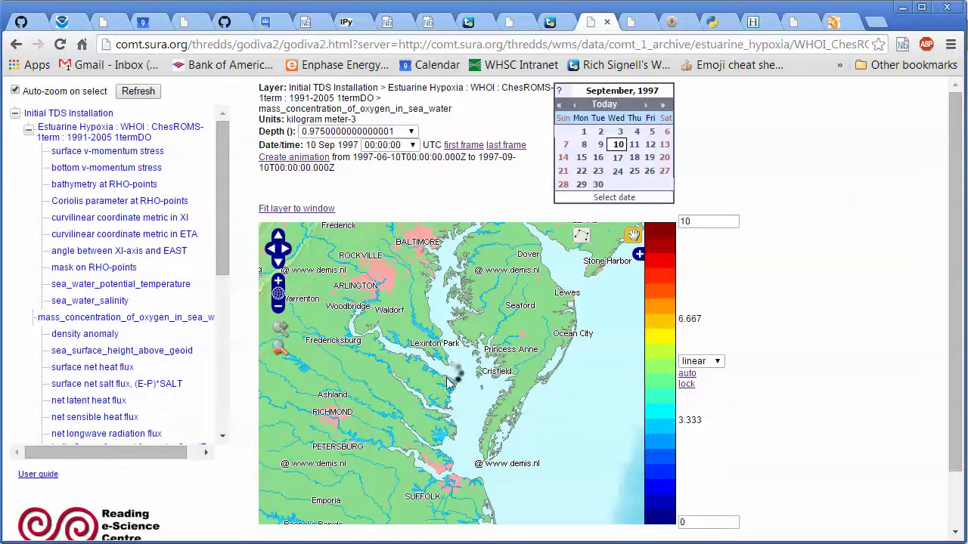
# Step: Query the oxygen value at about longitude -76.11, latitude 37.84, and change the displayed date to 11 September 1997
pyautogui.click(471, 385)
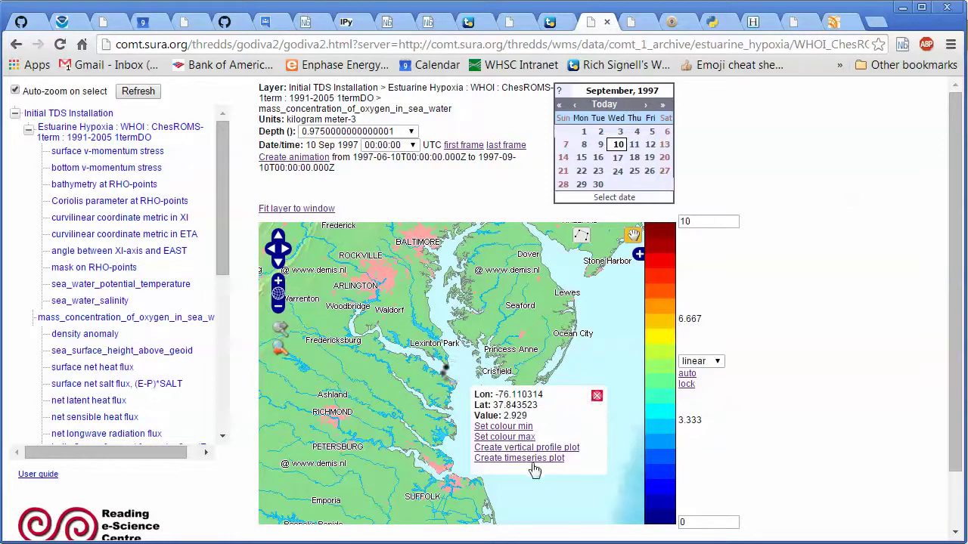
pyautogui.click(596, 397)
pyautogui.click(635, 145)
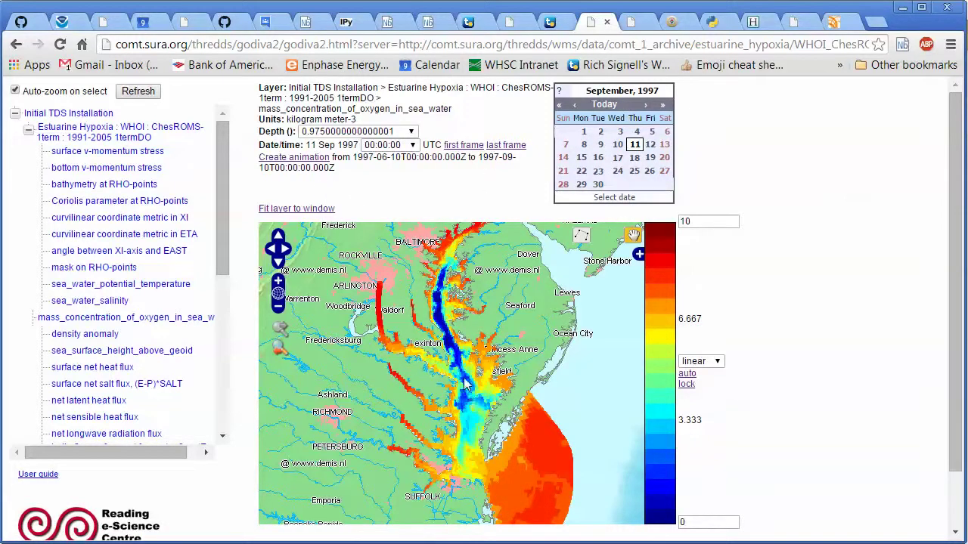
# Step: View a vertical profile plot and a timeseries plot for the bay point at about longitude -76.17, latitude 37.72, closing each plot
pyautogui.click(465, 404)
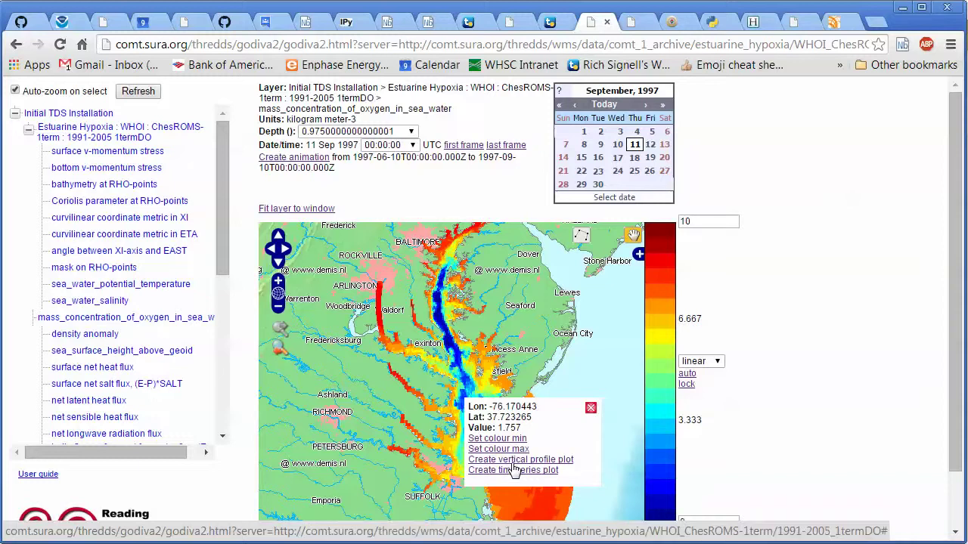
pyautogui.click(516, 460)
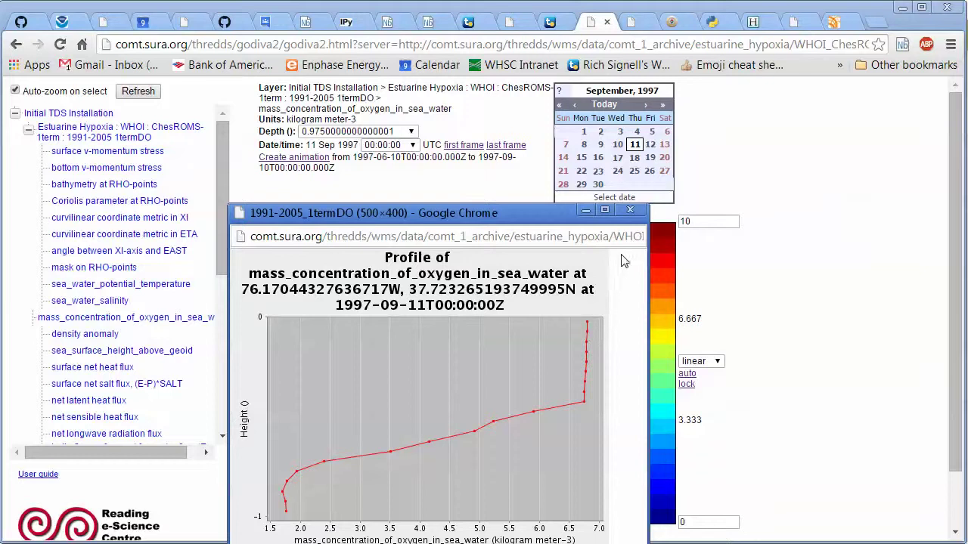
pyautogui.click(629, 211)
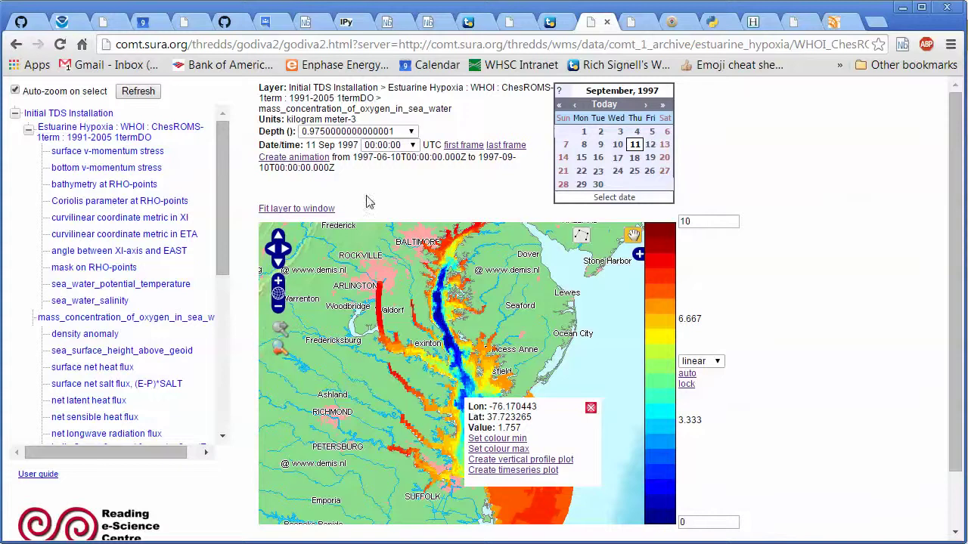
pyautogui.click(512, 470)
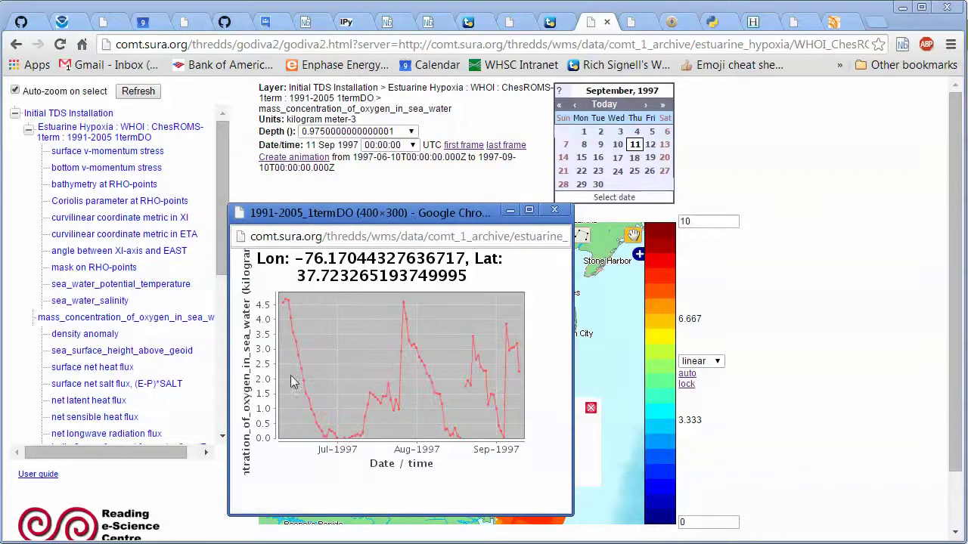
pyautogui.click(554, 209)
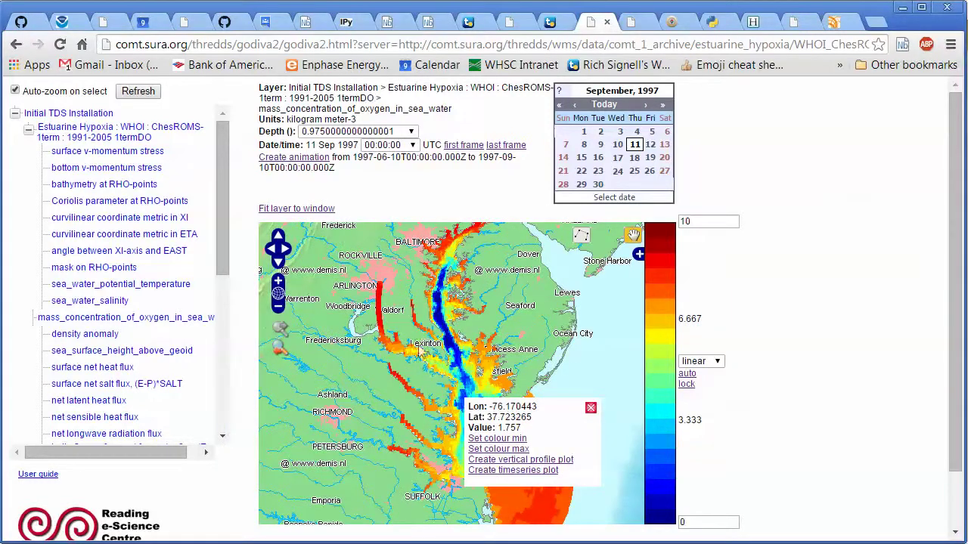
# Step: Display the sea_water_potential_temperature layer and fit its colour range automatically to the data
pyautogui.scroll(-1, 521, 509)
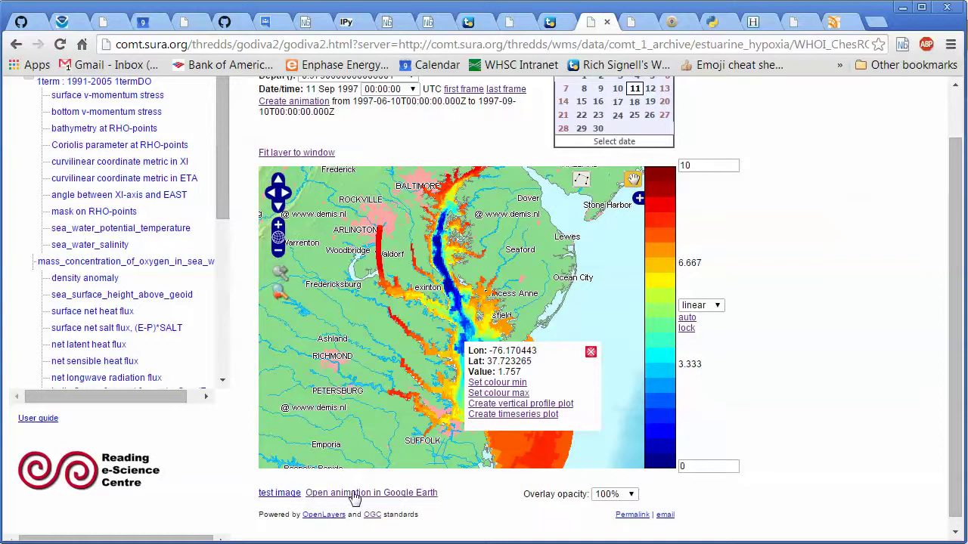
pyautogui.click(106, 244)
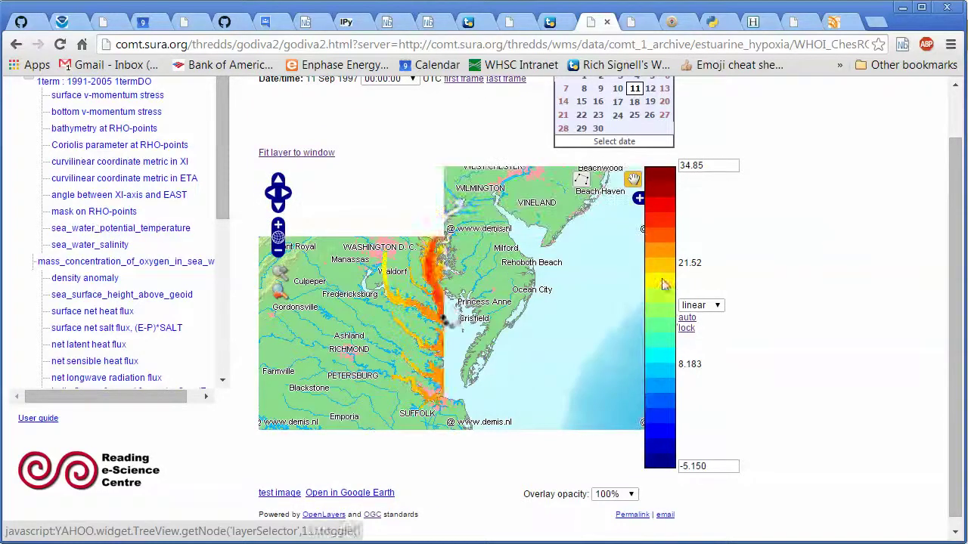
pyautogui.click(686, 318)
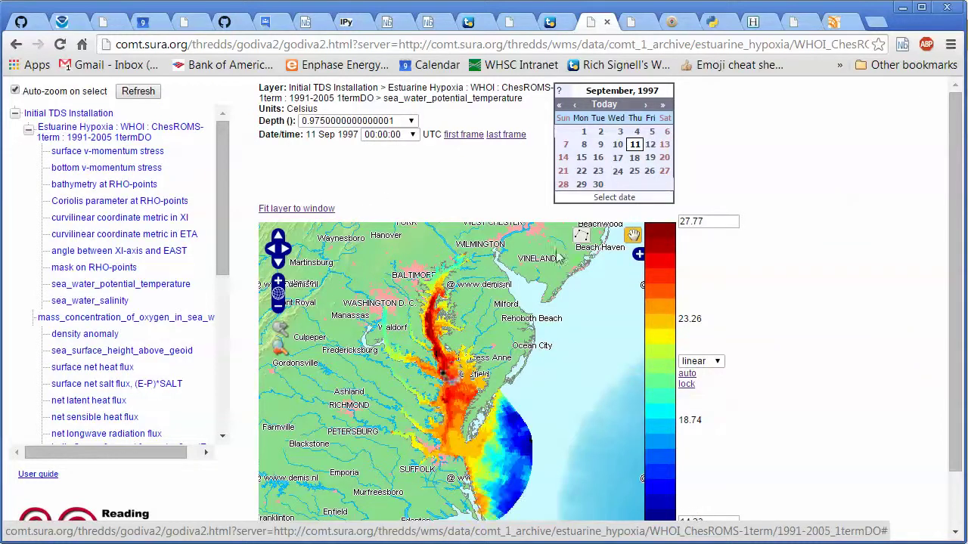
# Step: Draw a transect line down the length of Chesapeake Bay, view the temperature section plot, and close it
pyautogui.click(581, 236)
pyautogui.click(428, 314)
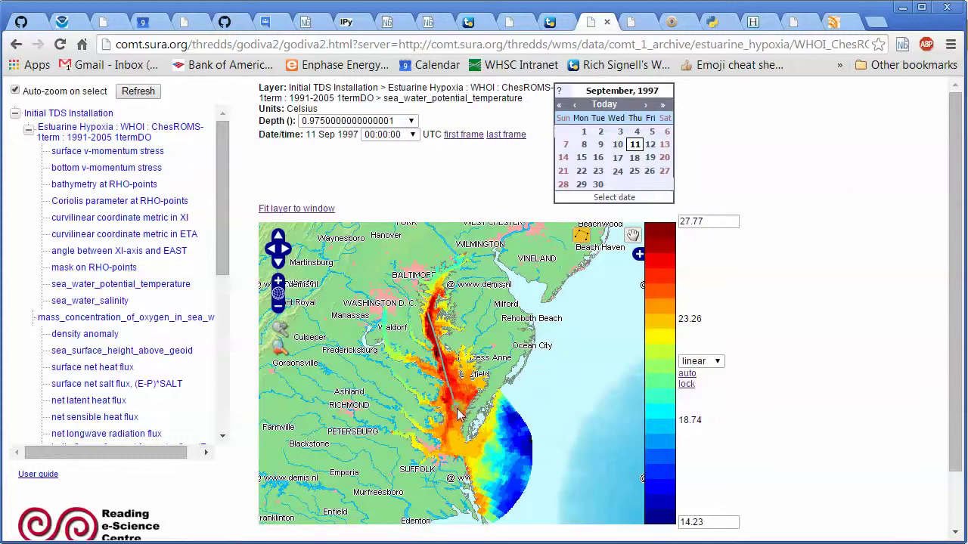
pyautogui.doubleClick(451, 444)
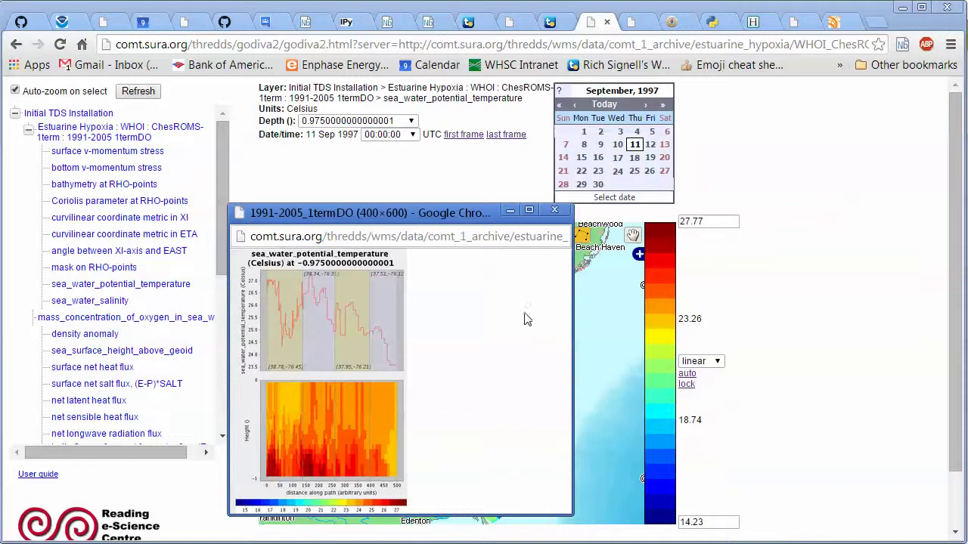
pyautogui.click(554, 209)
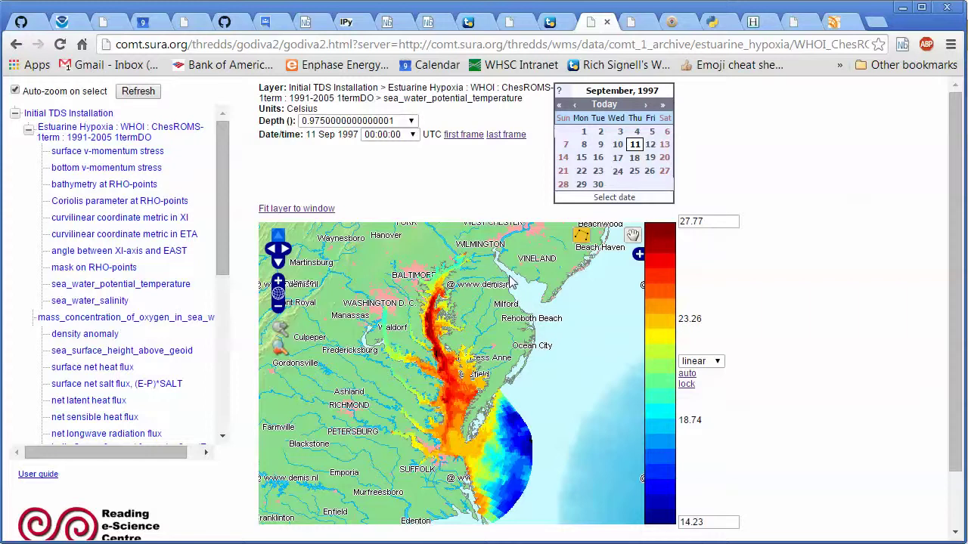
# Step: Go back to the ChesROMS-1term 1991-2005 dataset's THREDDS catalog page
pyautogui.click(16, 45)
pyautogui.click(17, 45)
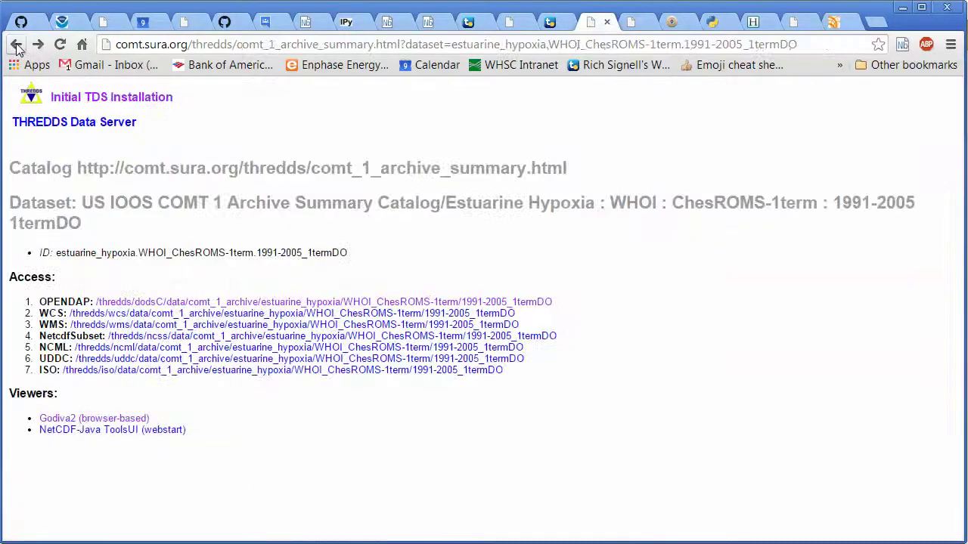
# Step: Return to the archive summary catalog and open the Estuarine Hypoxia VIMS ChesROMS 1term constR dataset in the Godiva2 viewer
pyautogui.click(17, 45)
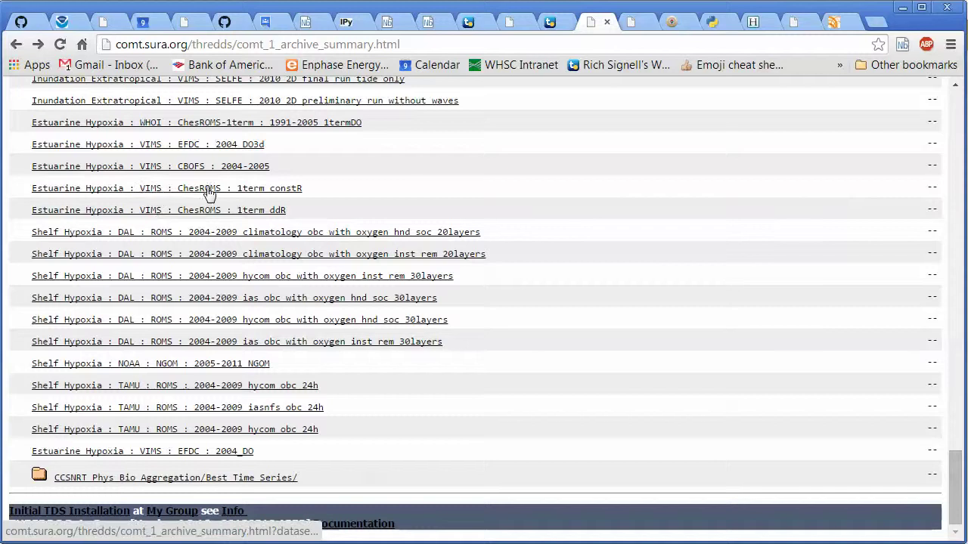
pyautogui.click(156, 190)
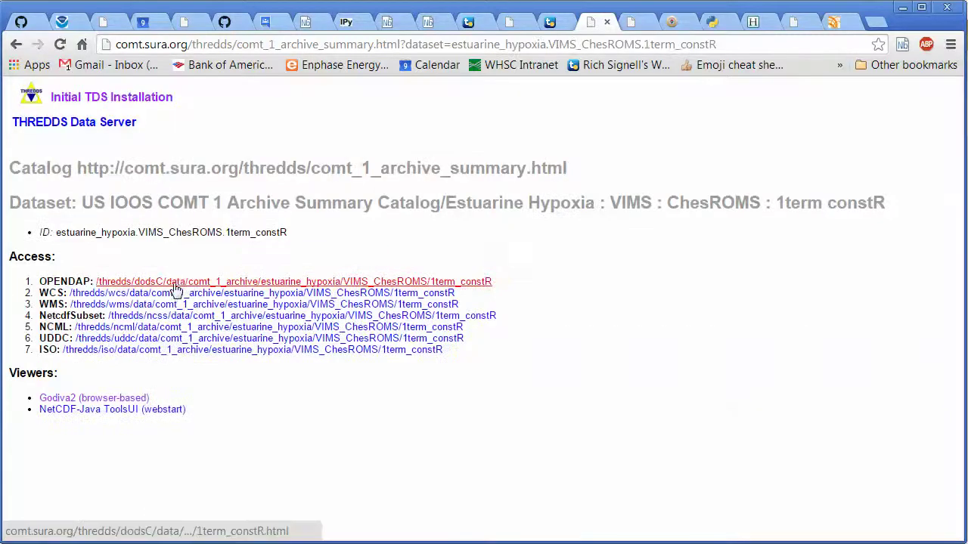
pyautogui.click(97, 398)
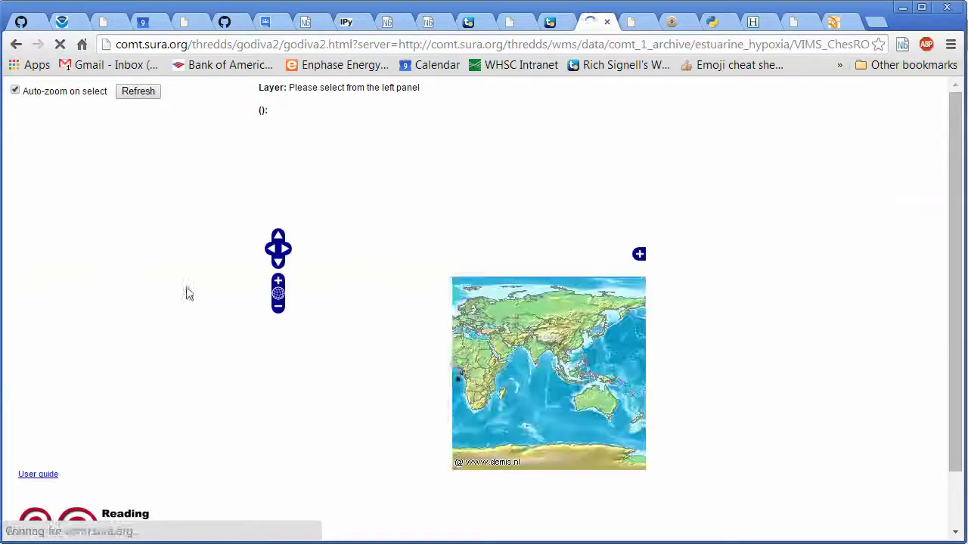
# Step: Display the dataset's mass_concentration_of_oxygen_in_sea_water layer and fit its colour range automatically to the data
pyautogui.click(29, 130)
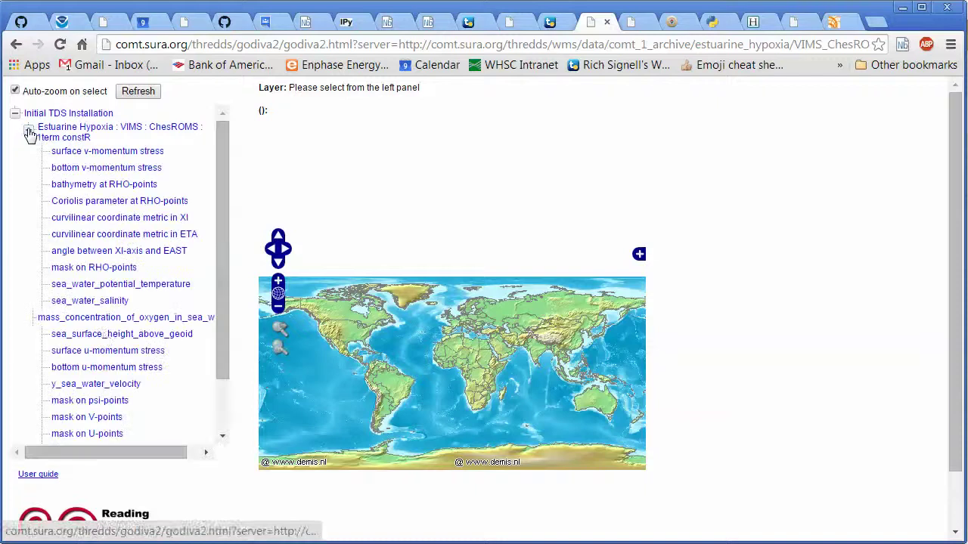
pyautogui.click(105, 320)
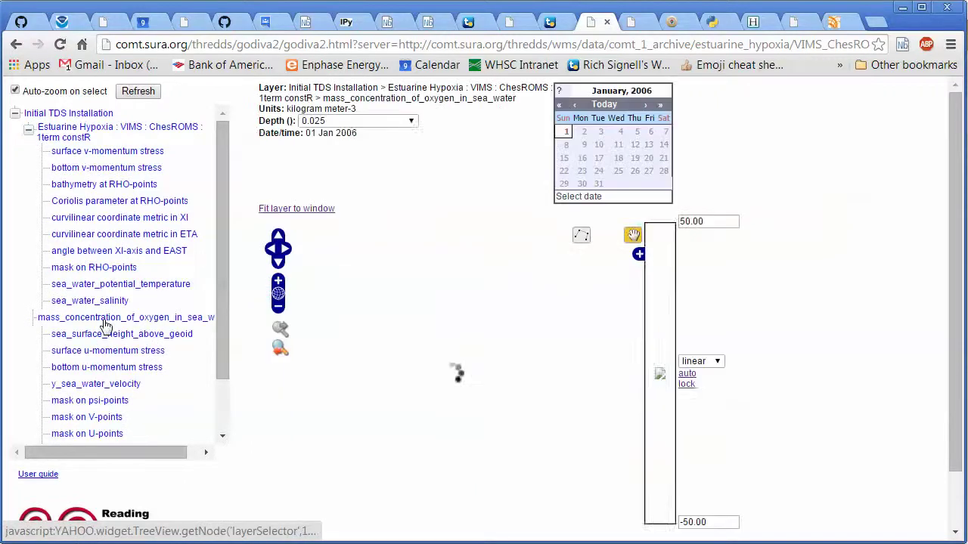
pyautogui.click(686, 374)
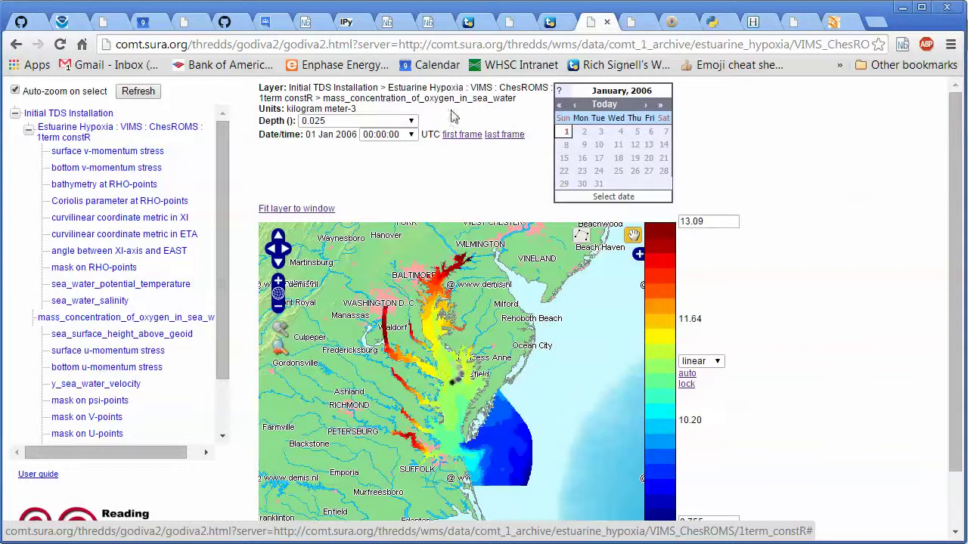
# Step: Set the oxygen layer's depth to 0.9750000000000001 and refit the colour range automatically
pyautogui.click(410, 121)
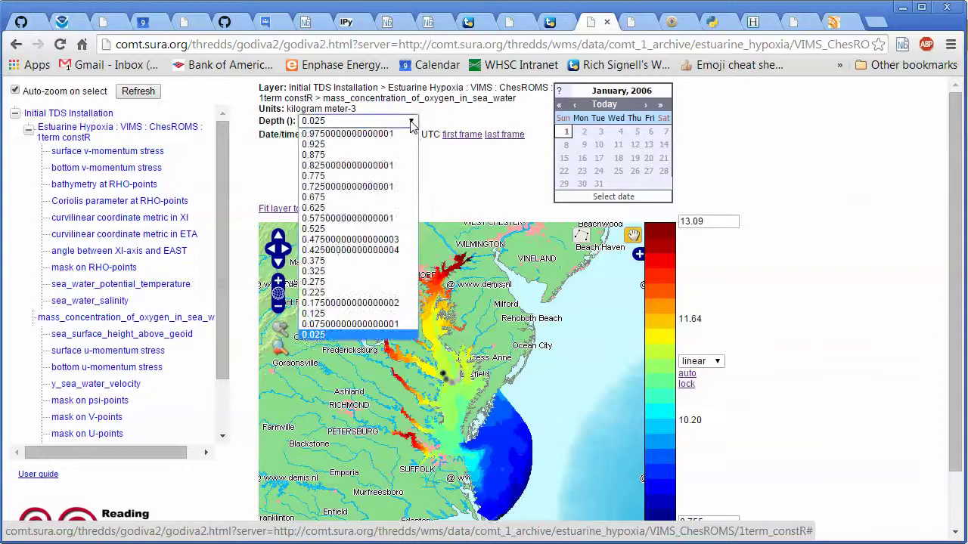
pyautogui.click(339, 136)
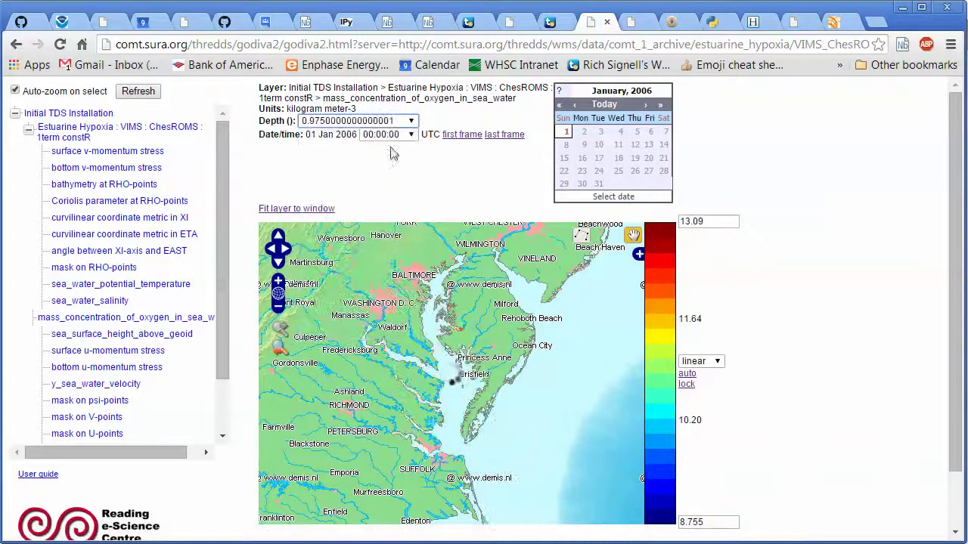
pyautogui.click(687, 374)
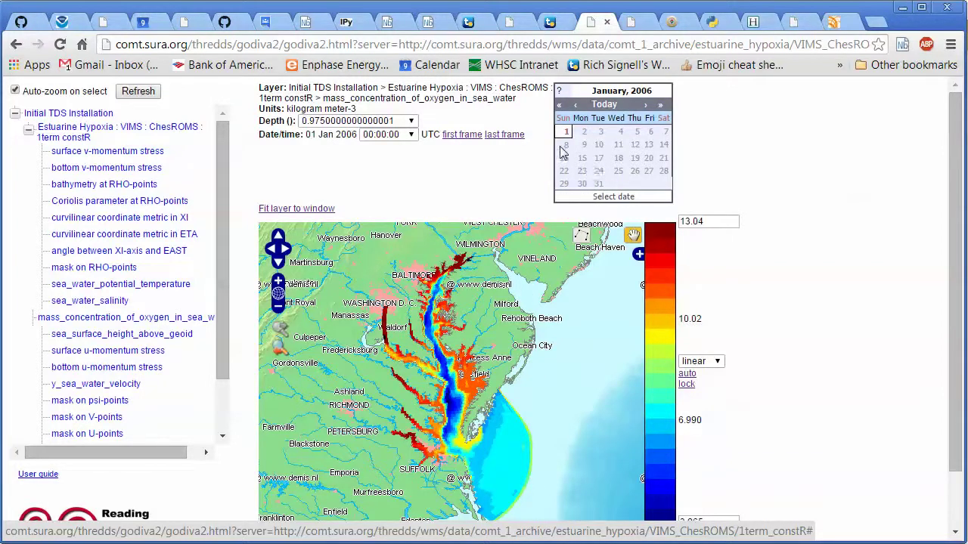
# Step: Move the oxygen layer's date calendar back month by month to January 2004
pyautogui.click(574, 106)
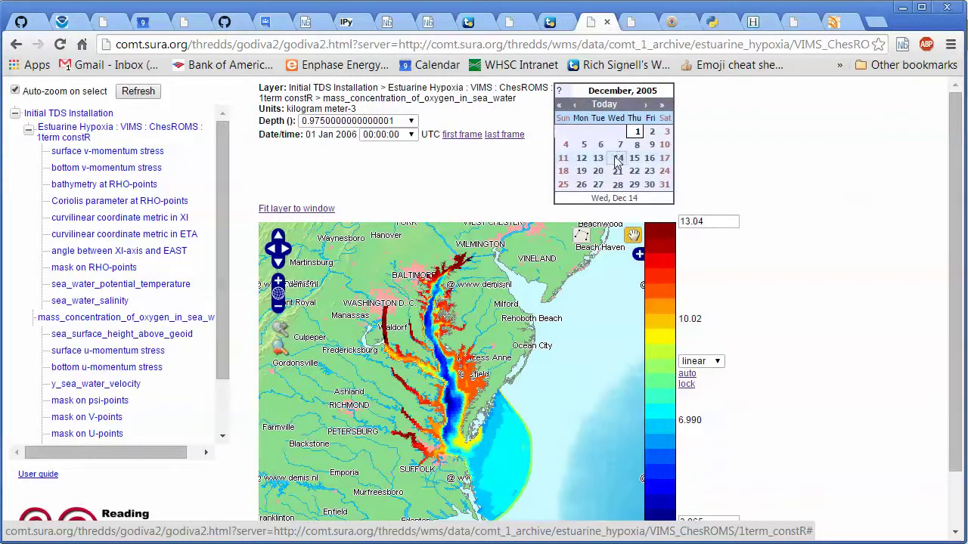
pyautogui.click(574, 104)
pyautogui.click(574, 104)
pyautogui.click(574, 104)
pyautogui.doubleClick(574, 104)
pyautogui.doubleClick(574, 104)
pyautogui.click(574, 104)
pyautogui.doubleClick(574, 105)
pyautogui.doubleClick(574, 104)
pyautogui.doubleClick(575, 106)
pyautogui.doubleClick(575, 106)
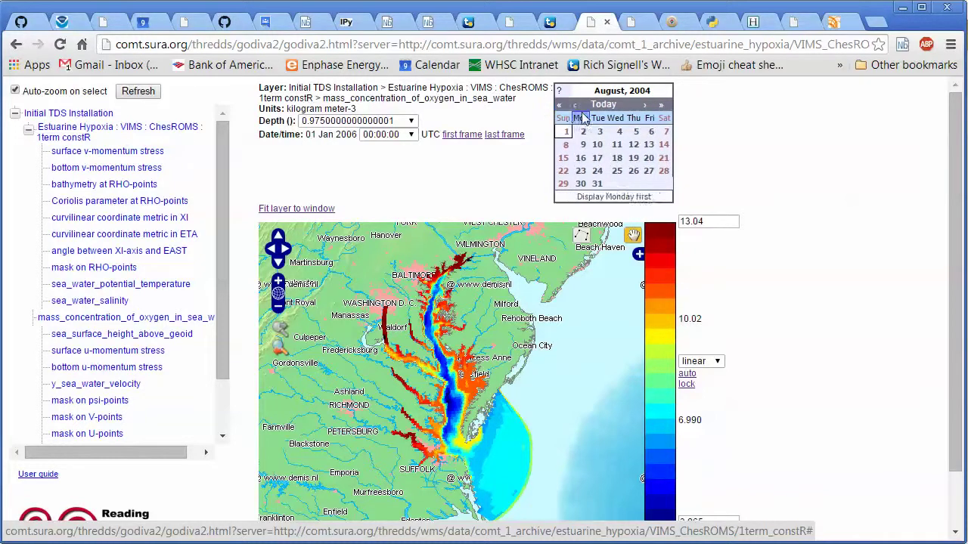
pyautogui.click(576, 106)
pyautogui.click(576, 106)
pyautogui.click(576, 106)
pyautogui.doubleClick(576, 106)
pyautogui.doubleClick(576, 106)
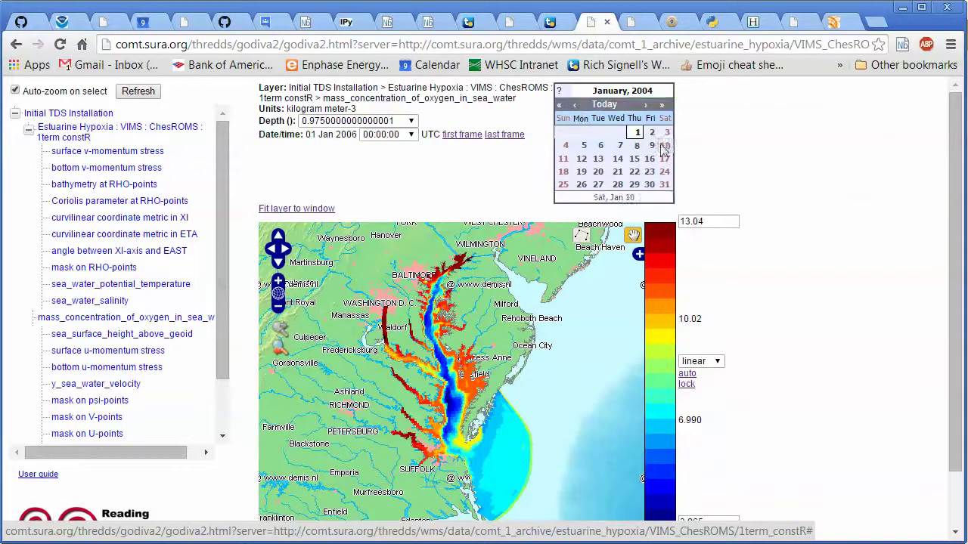